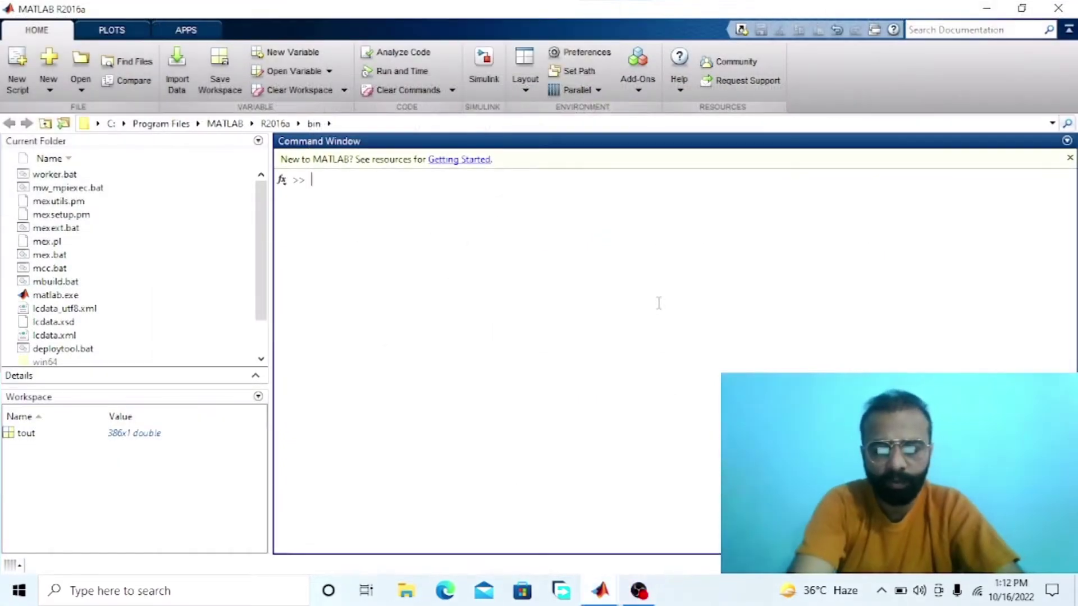
Open the powerlib block library and place its window beside the untitled Simulink model
text(b)
key(Return)
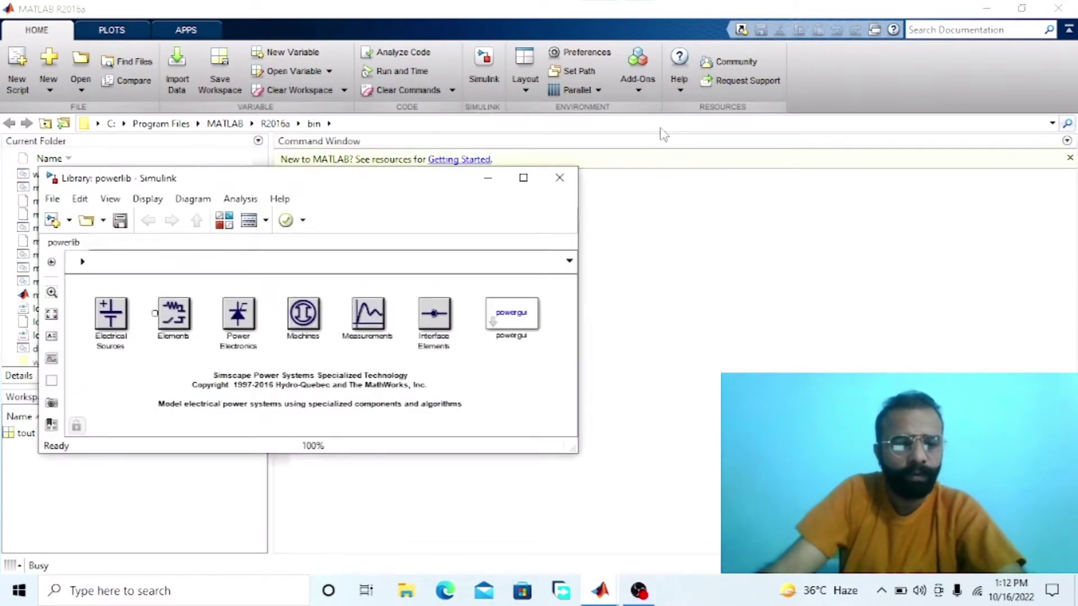
mouse_move(600, 588)
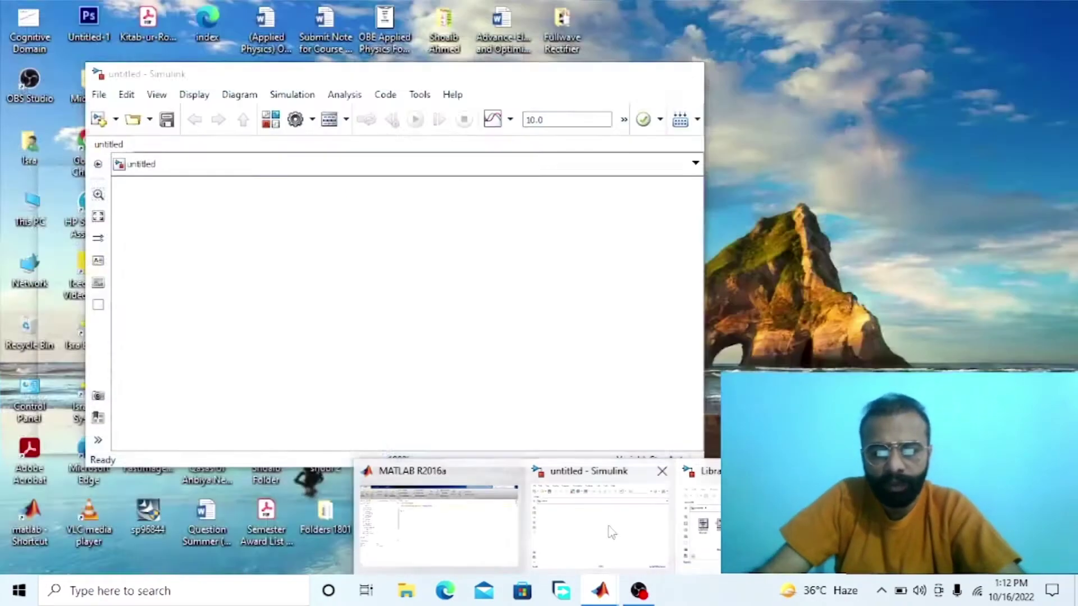
click(612, 533)
mouse_move(600, 588)
click(747, 505)
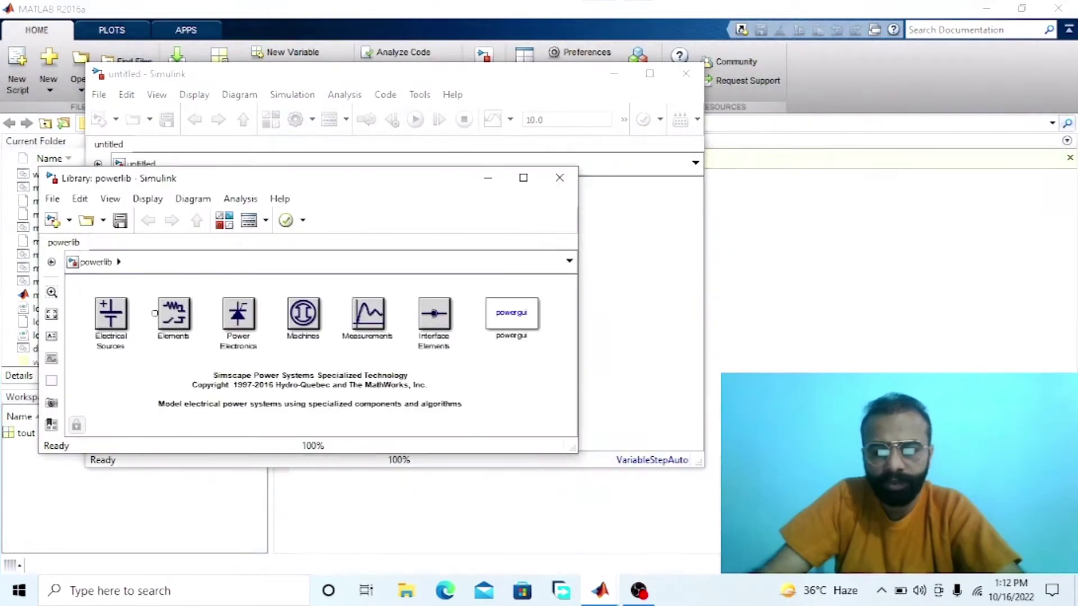
drag(320, 179, 768, 164)
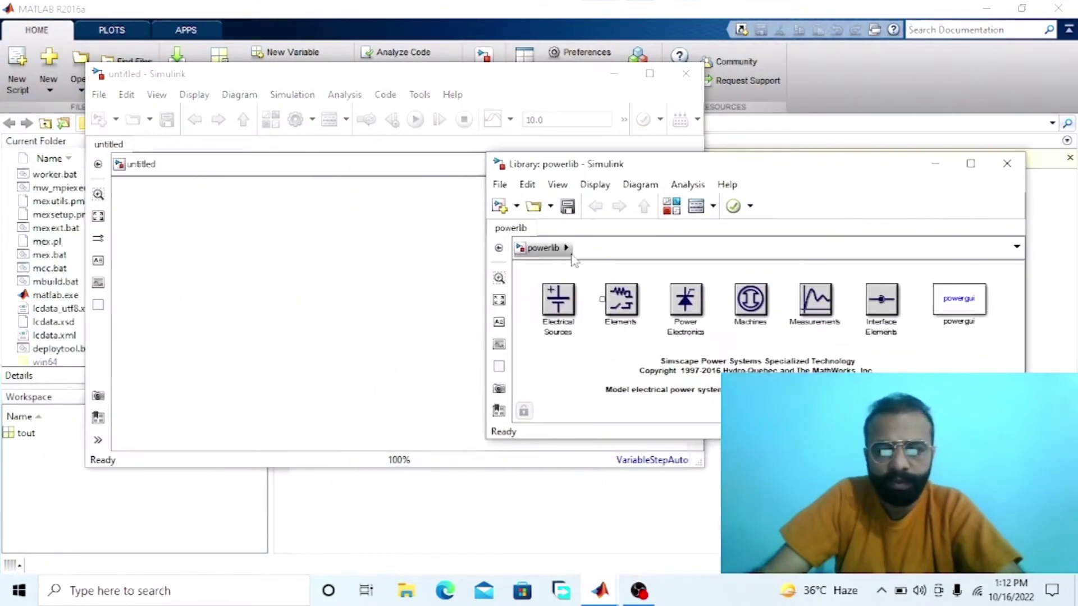
Add an AC Voltage Source from Electrical Sources and a Linear Transformer from Elements to the model
double_click(558, 309)
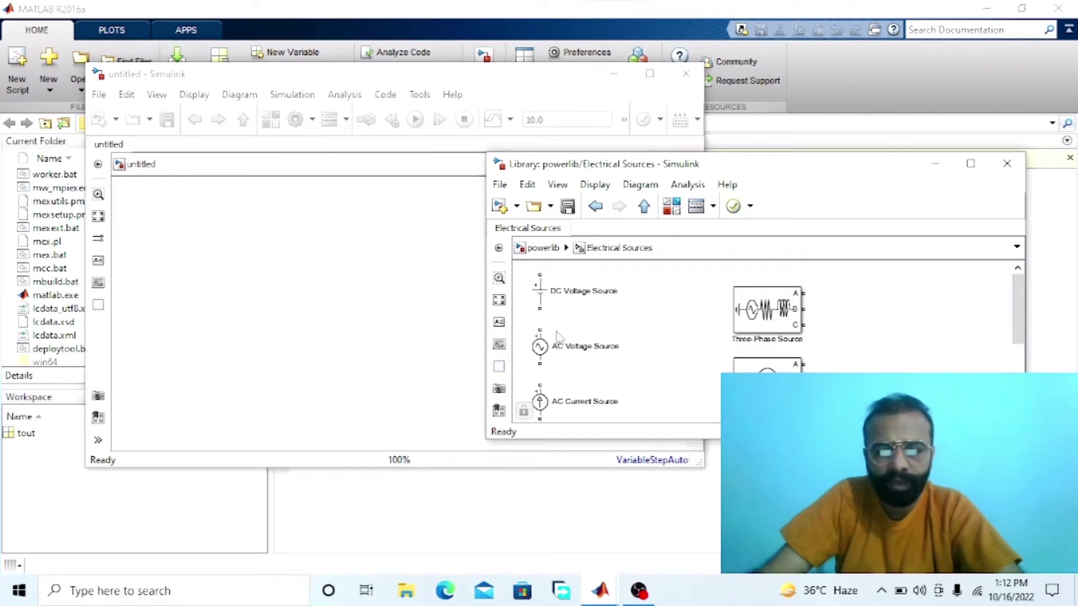
drag(542, 348, 219, 244)
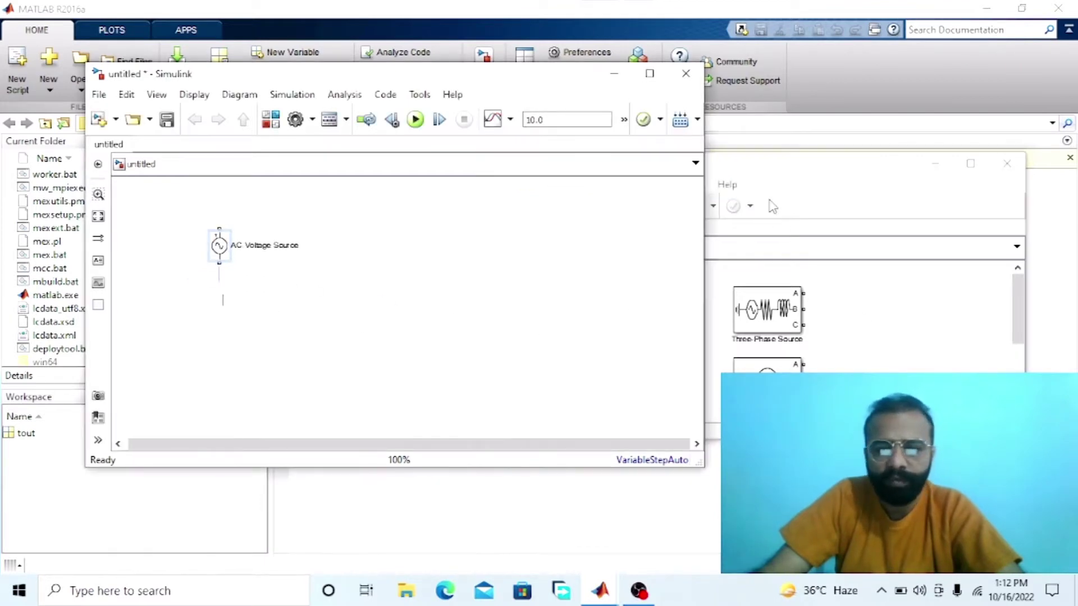
click(807, 181)
click(596, 207)
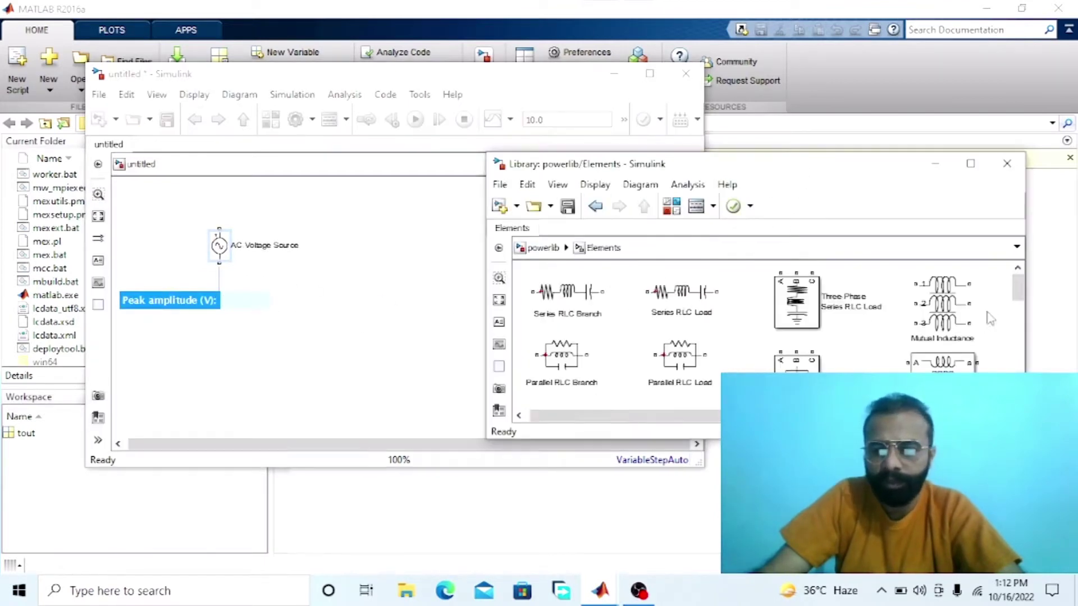
drag(1017, 287, 1017, 359)
drag(569, 321, 355, 221)
click(611, 222)
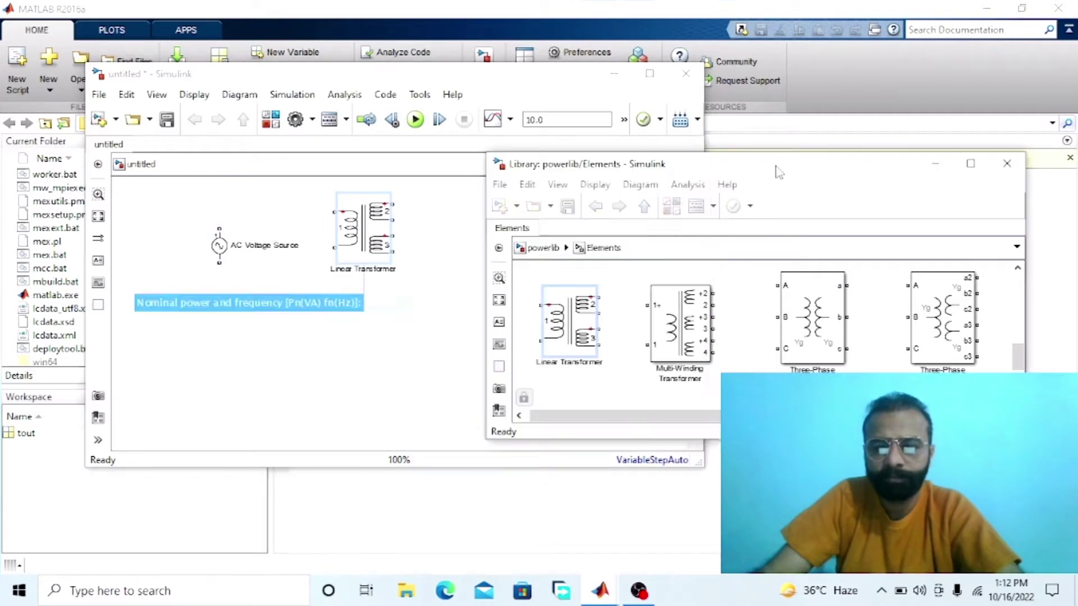
Add a ground block from the Elements library below the Linear Transformer
click(644, 206)
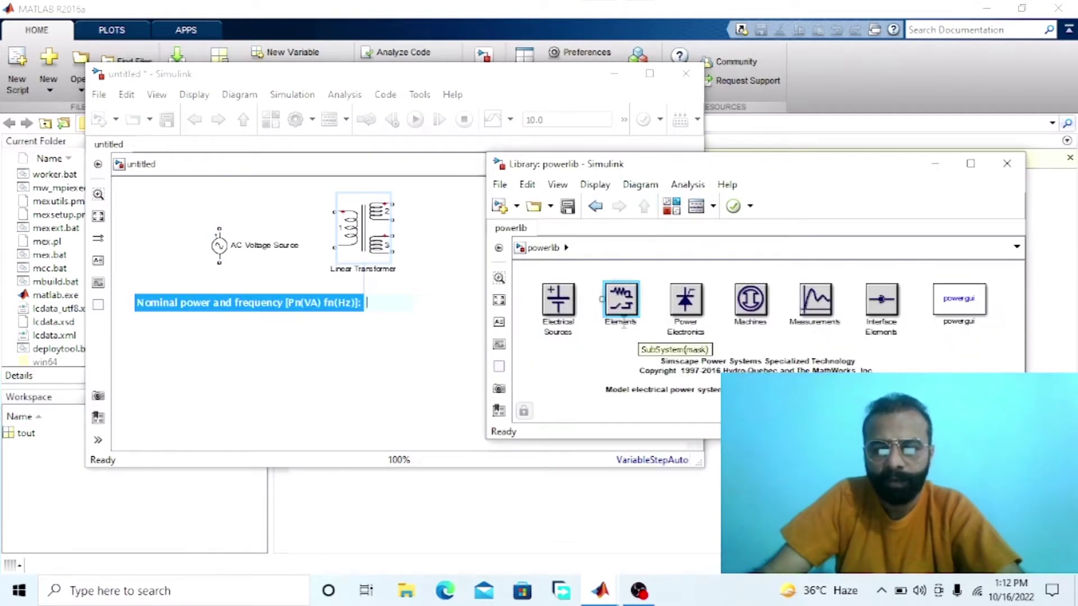
double_click(621, 308)
drag(669, 416, 676, 415)
drag(1019, 359, 1032, 291)
drag(567, 287, 417, 292)
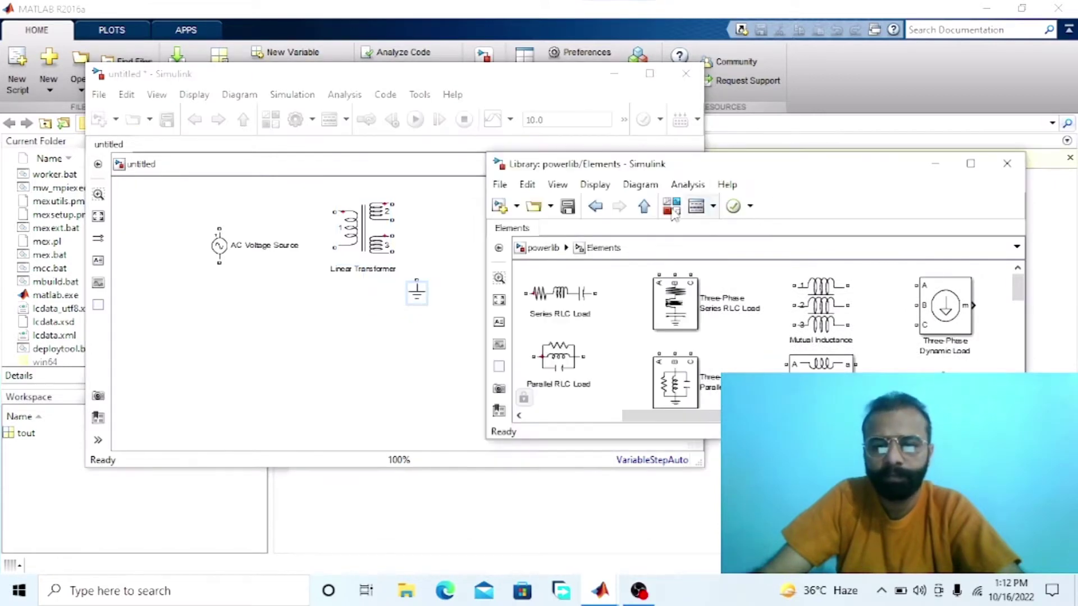
Add a Thyristor from Power Electronics and a Voltage Measurement block from Measurements to the model
click(642, 208)
double_click(686, 300)
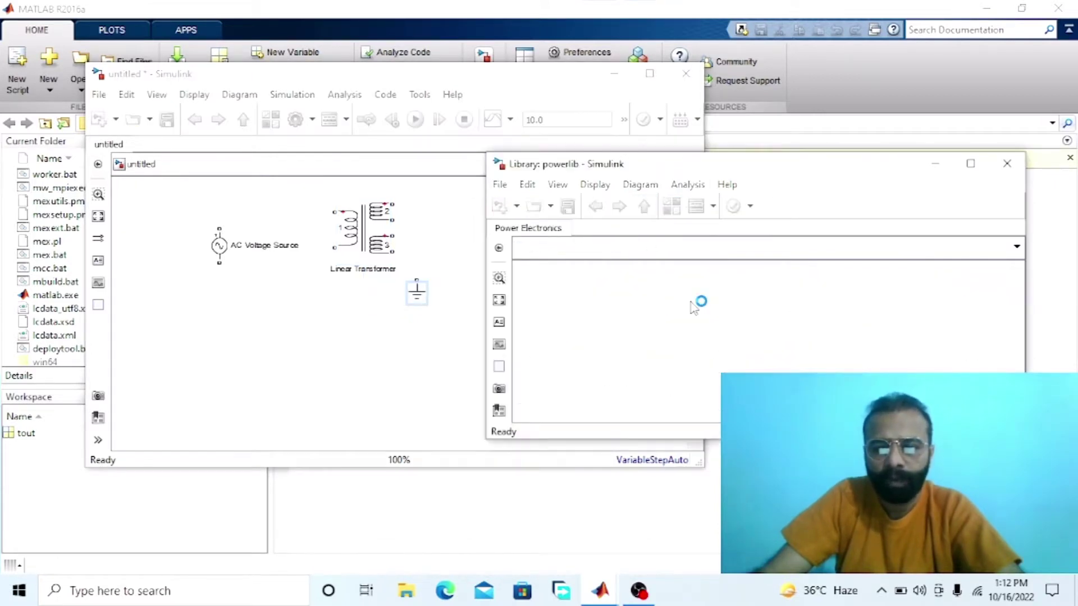
drag(626, 311, 304, 330)
click(817, 194)
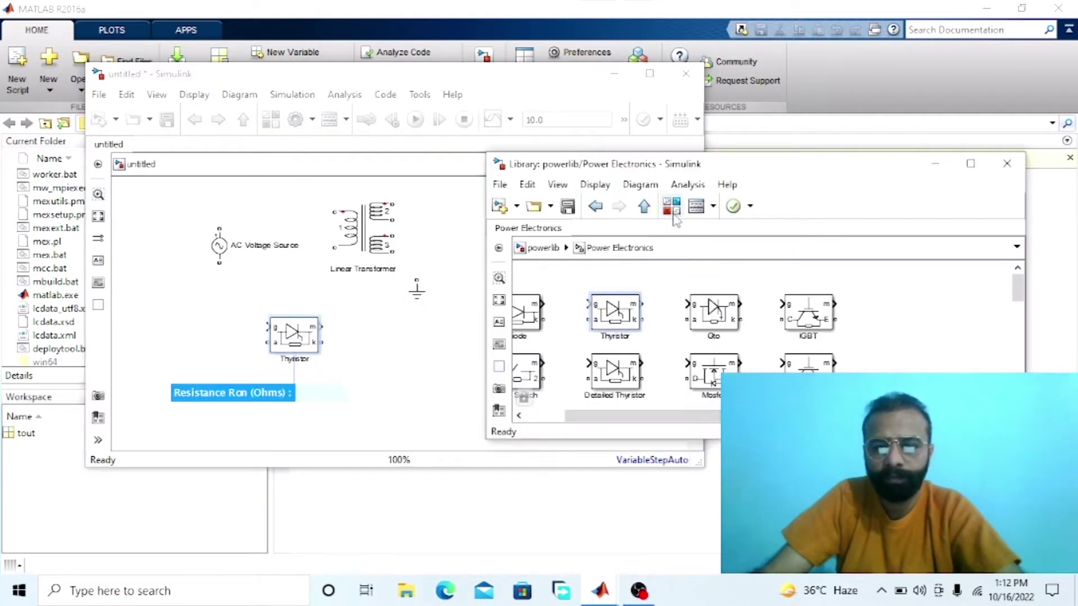
click(653, 211)
double_click(816, 298)
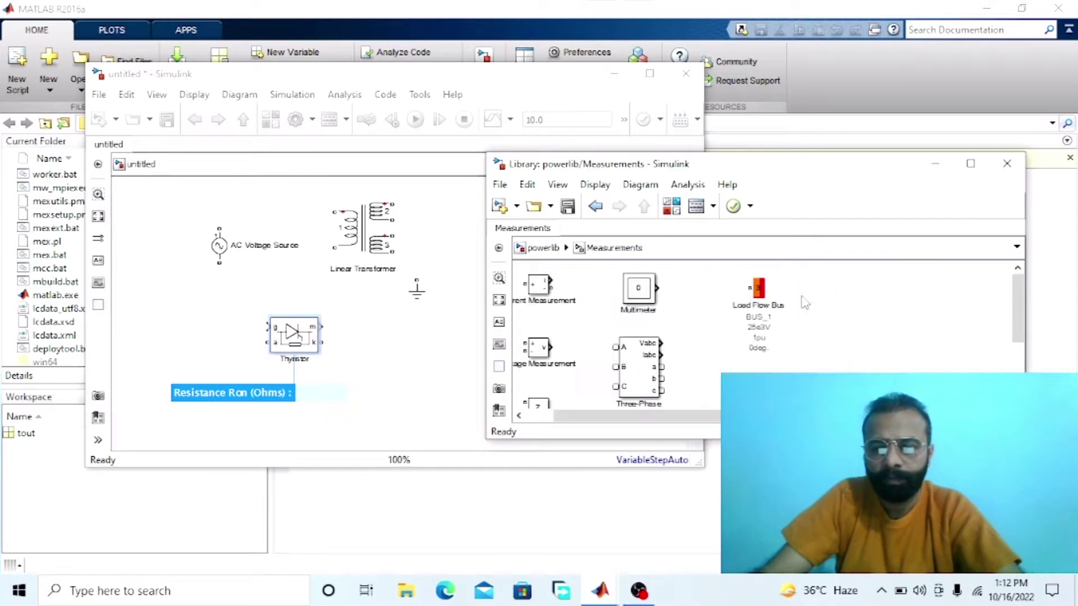
drag(567, 348, 343, 313)
click(581, 240)
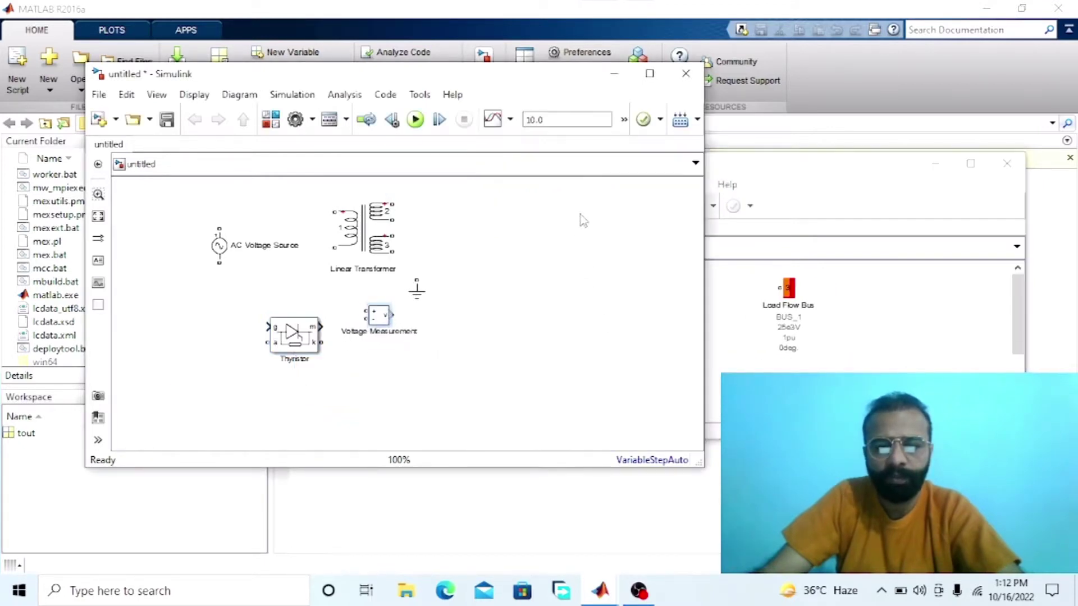
Add a powergui block from powerlib near the AC Voltage Source and minimize the library window
click(768, 178)
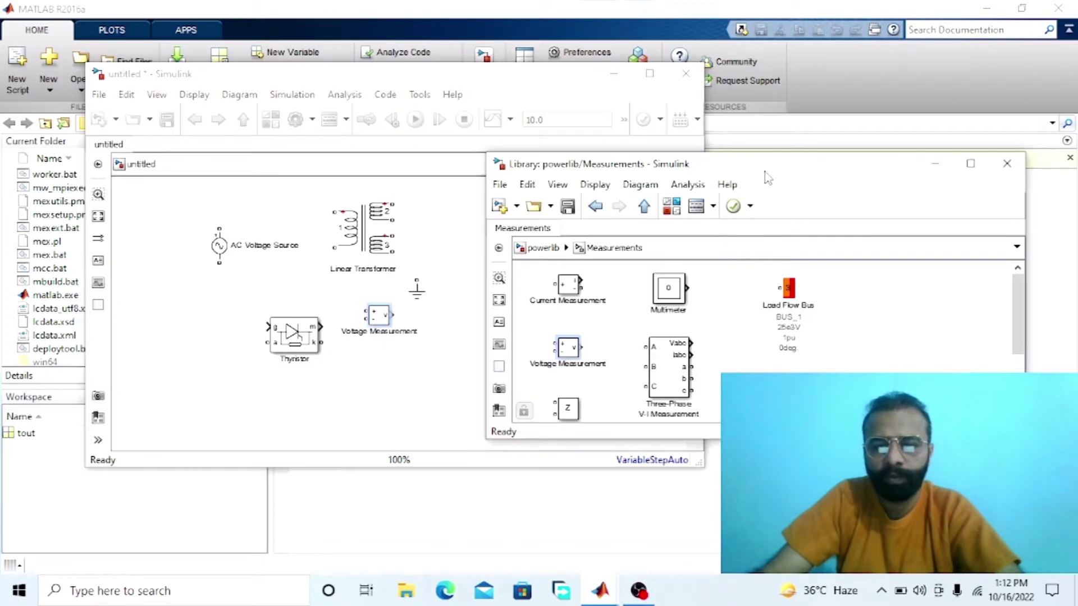
click(644, 206)
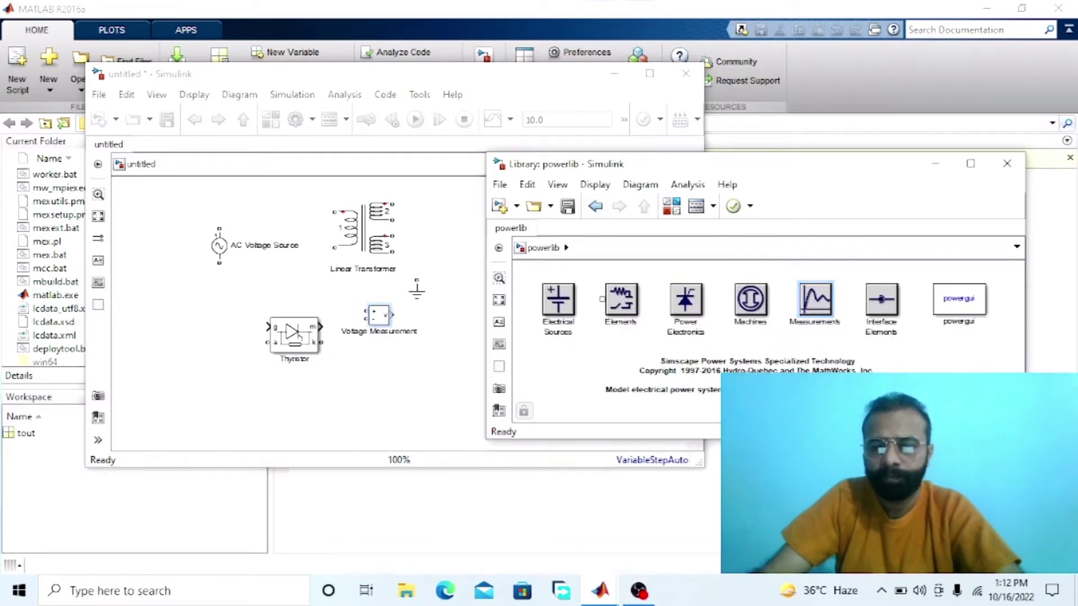
drag(970, 299, 173, 216)
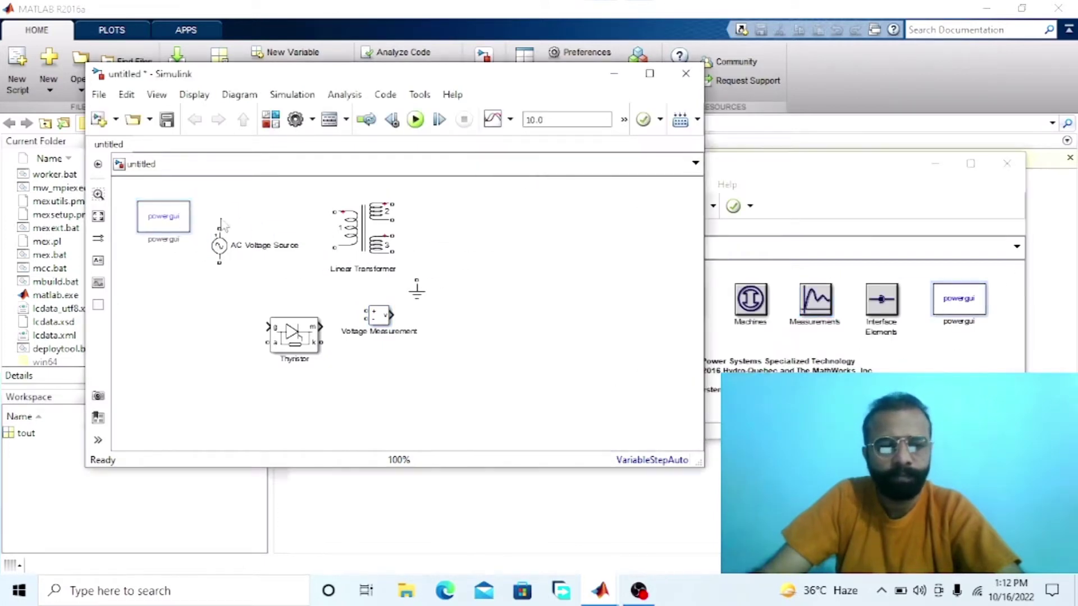
click(836, 176)
click(935, 164)
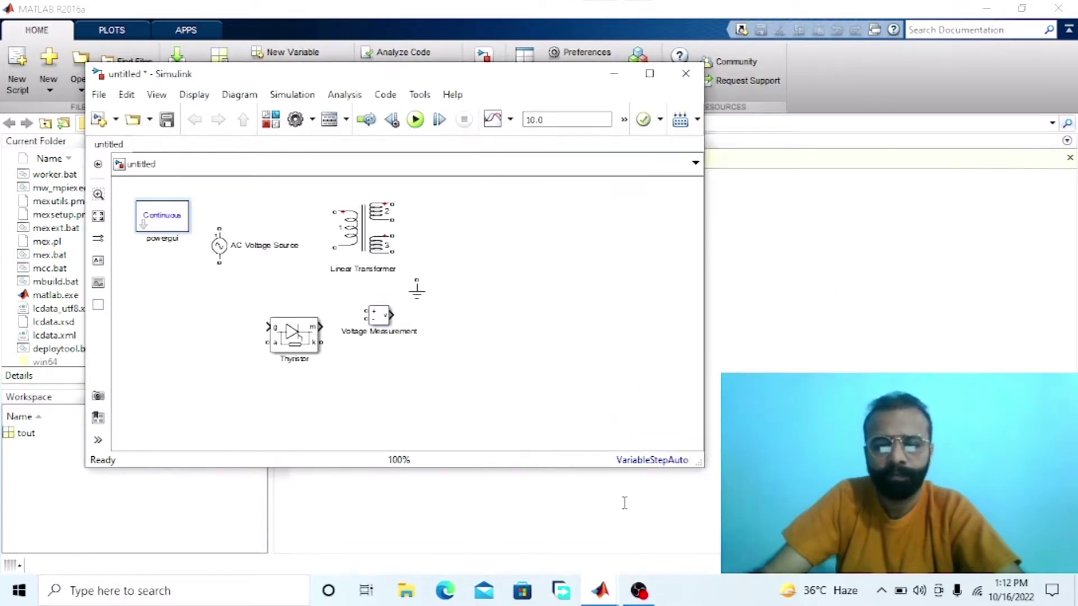
Add a Display block from the Simulink Sinks library below the powergui block
click(603, 589)
click(662, 337)
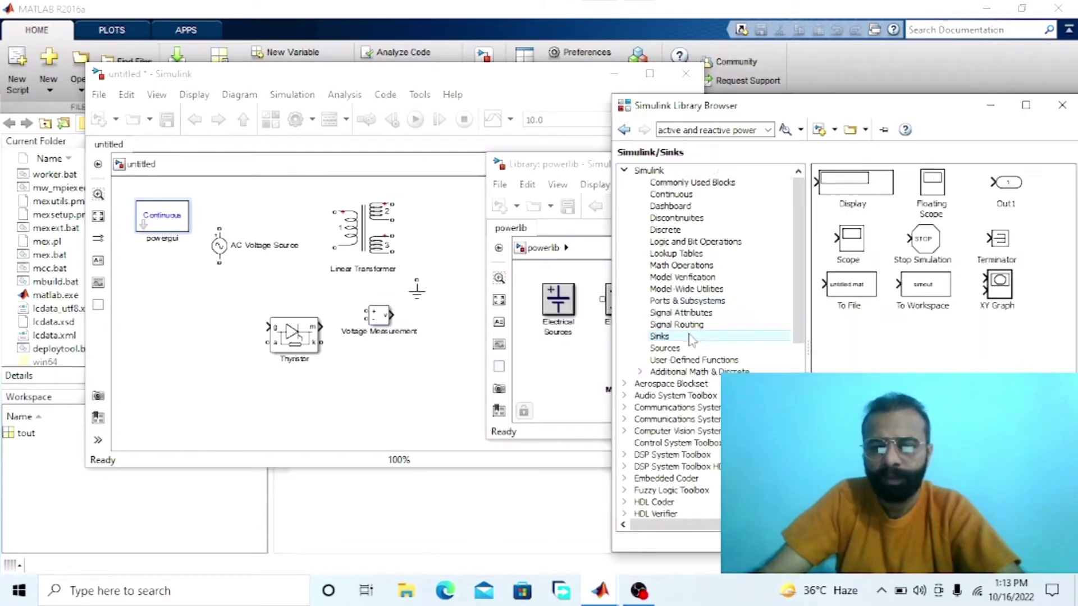
drag(854, 185, 203, 304)
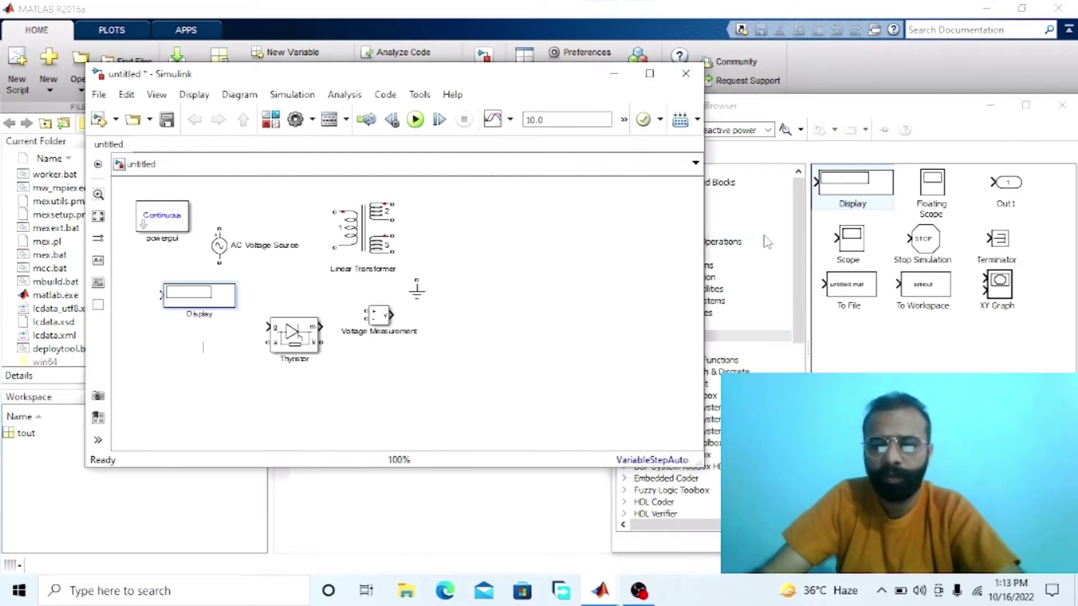
Search the Simulink Library Browser for "root mean square" and add an RMS block to the model
click(839, 111)
click(767, 130)
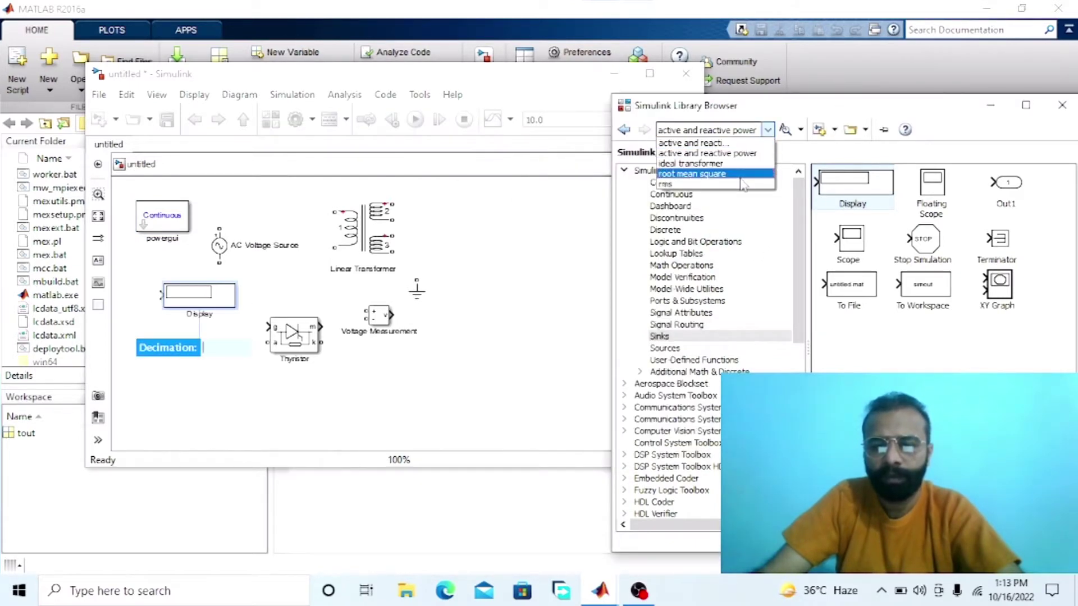
click(743, 174)
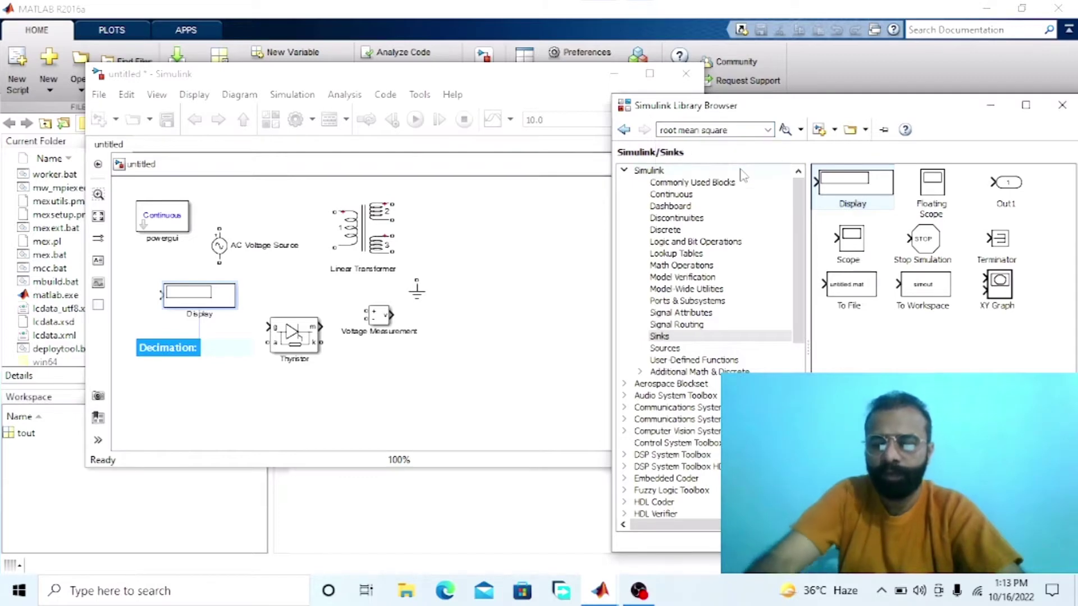
drag(913, 214, 472, 219)
click(836, 98)
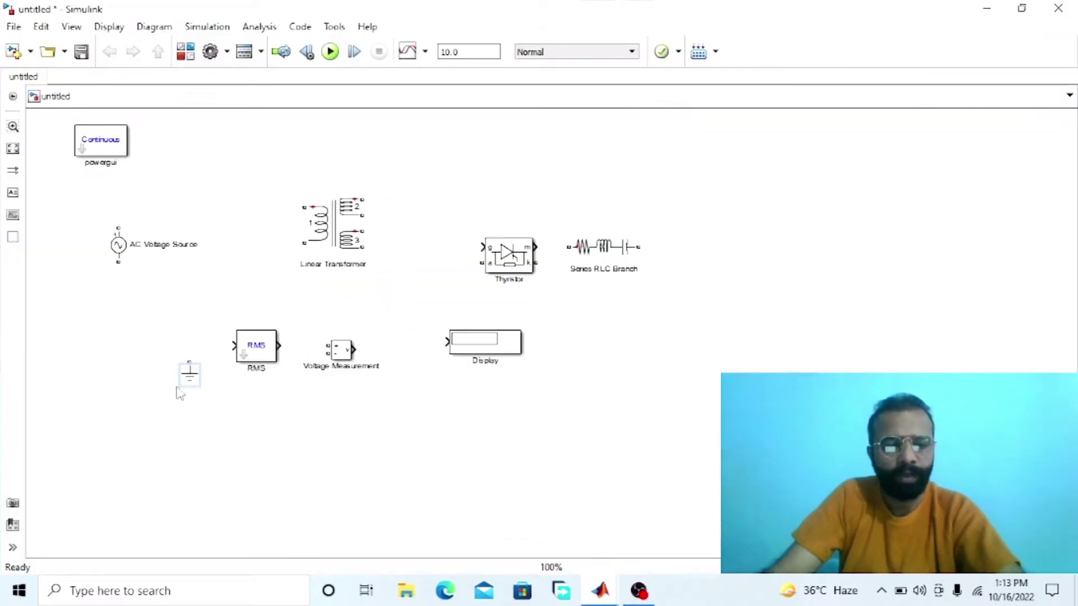
Wire the AC Voltage Source to the Linear Transformer's primary winding and connect the ground to the source's negative line
drag(177, 387, 99, 416)
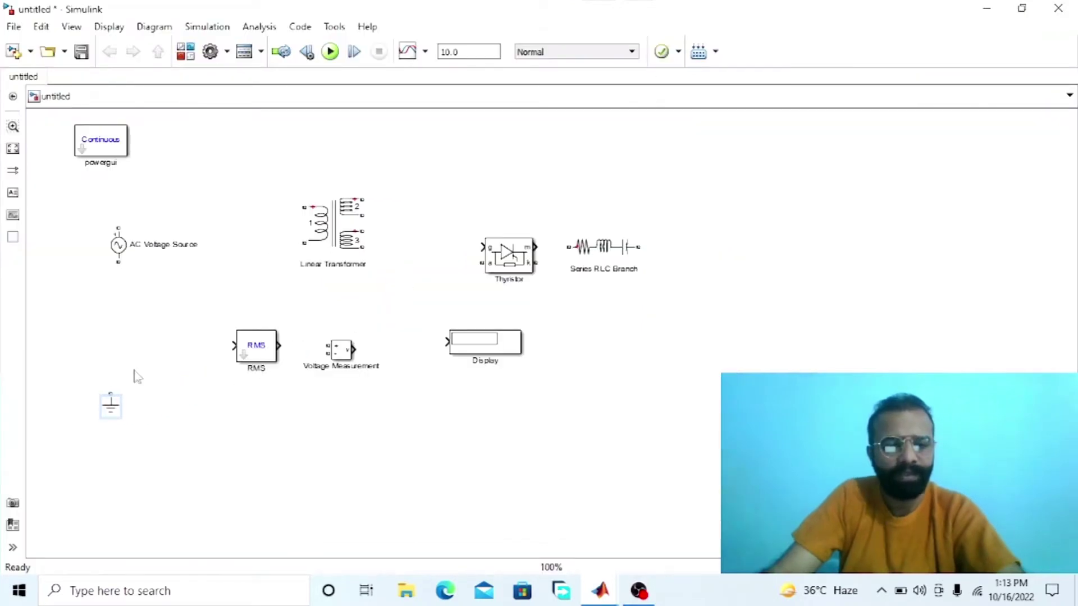
mouse_move(124, 211)
mouse_down()
mouse_move(265, 188)
mouse_move(303, 208)
mouse_move(333, 205)
mouse_move(286, 224)
mouse_move(204, 296)
mouse_move(195, 346)
mouse_move(106, 276)
mouse_move(117, 268)
mouse_up()
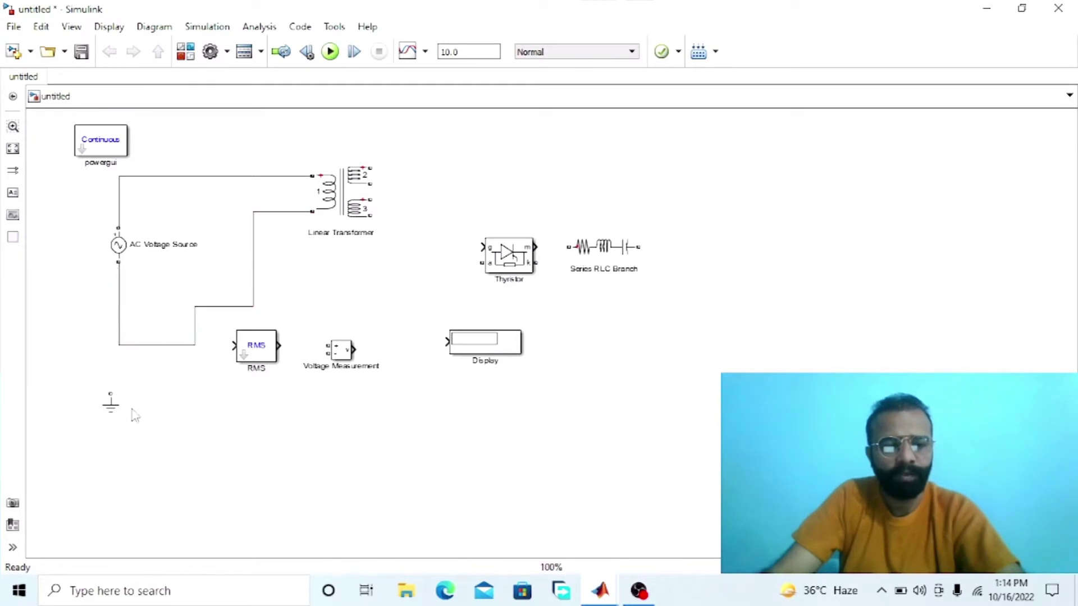
drag(117, 412, 148, 312)
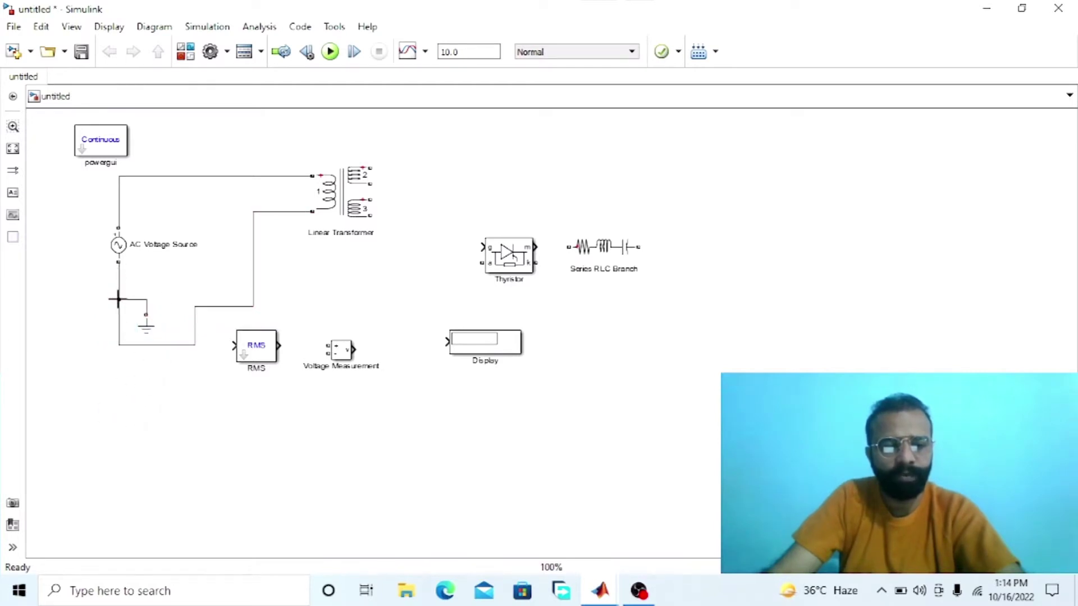
Rearrange the Voltage Measurement, RMS and Display blocks in signal order below the transformer
drag(265, 348, 376, 335)
drag(488, 346, 469, 339)
click(306, 375)
drag(296, 332, 375, 411)
Connect the Voltage Measurement inputs across the primary lines and wire its output through the RMS block to the Display
mouse_move(366, 336)
mouse_down()
mouse_move(289, 326)
mouse_move(219, 197)
mouse_move(220, 177)
mouse_up()
drag(277, 322, 174, 331)
drag(378, 427, 418, 320)
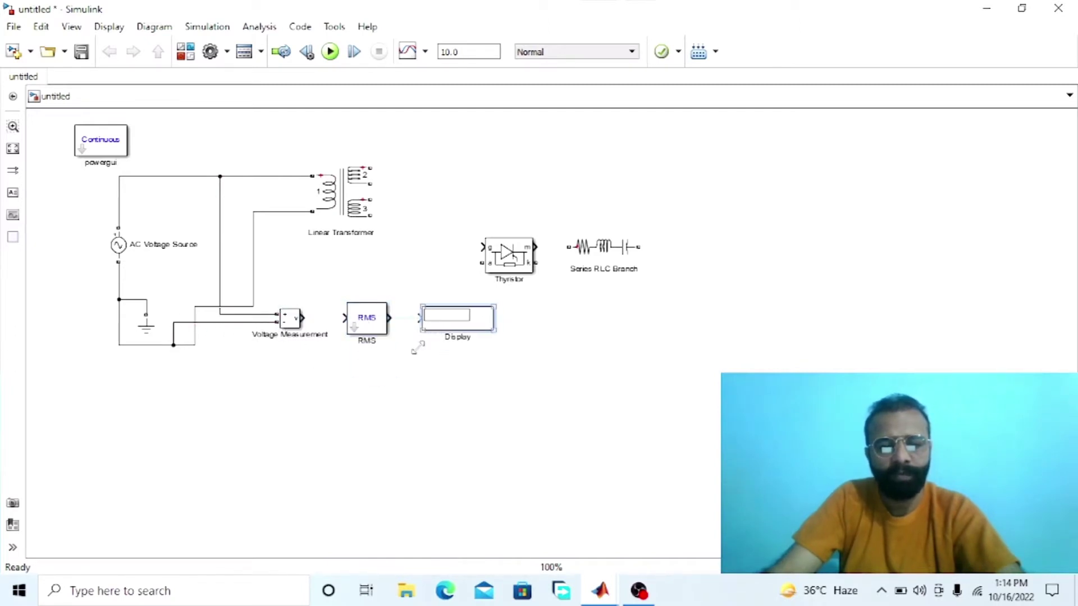
drag(307, 318, 414, 317)
Rename the Display block as Primary Voltage
double_click(466, 340)
key(BackSpace)
text(Primary V)
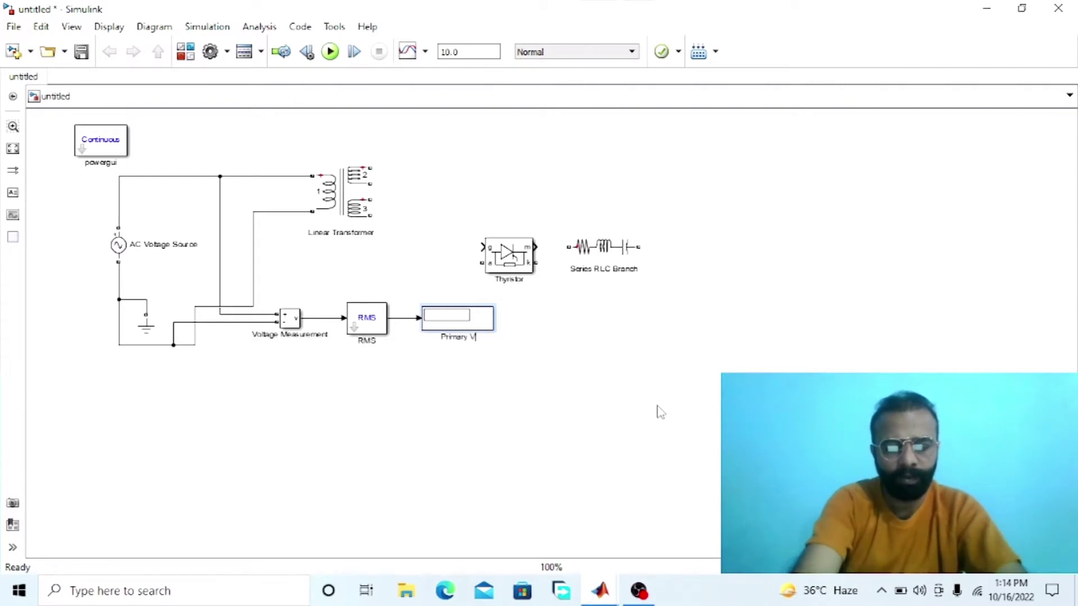
text(oltage)
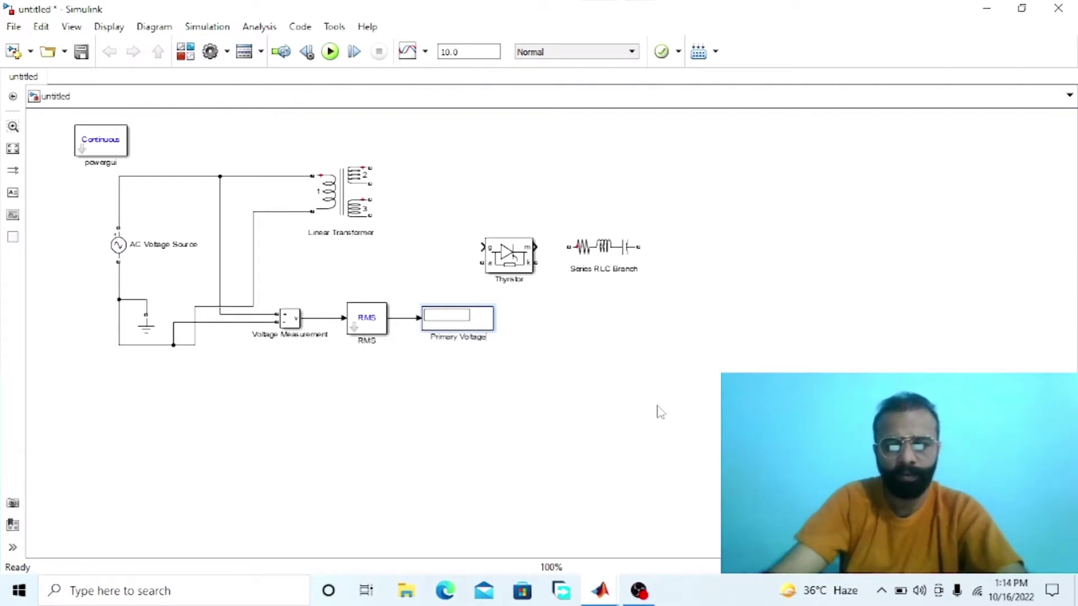
click(656, 410)
Move the Thyristor up beside the transformer's secondary side and shift the Series RLC Branch away from it to the right
click(517, 259)
drag(517, 259, 553, 158)
drag(613, 256, 736, 269)
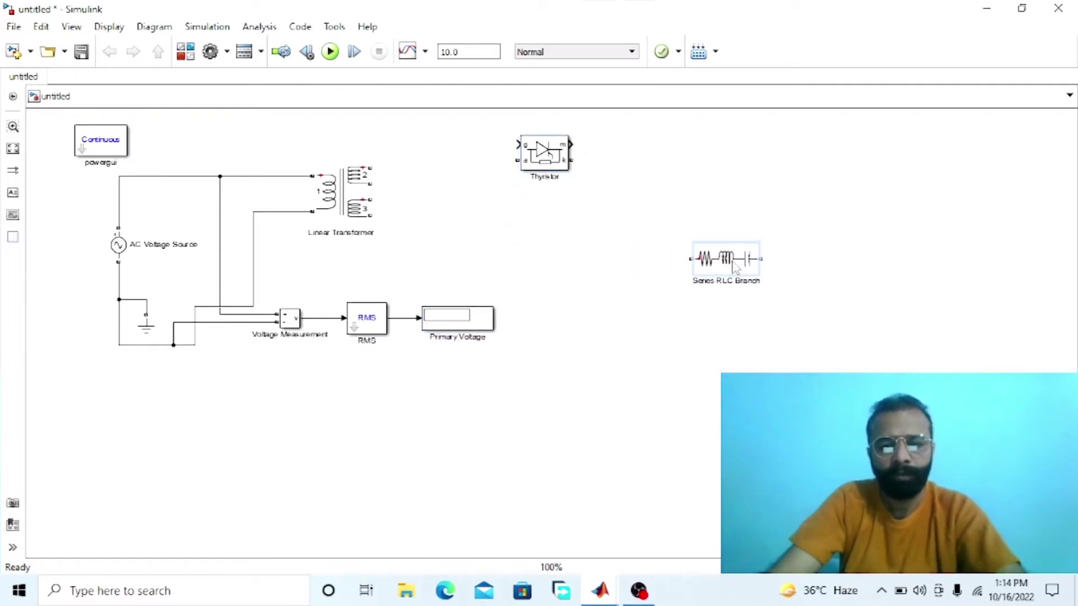
Join the two inner secondary terminals of the transformer and connect a copy of the ground to this centre tap
click(454, 231)
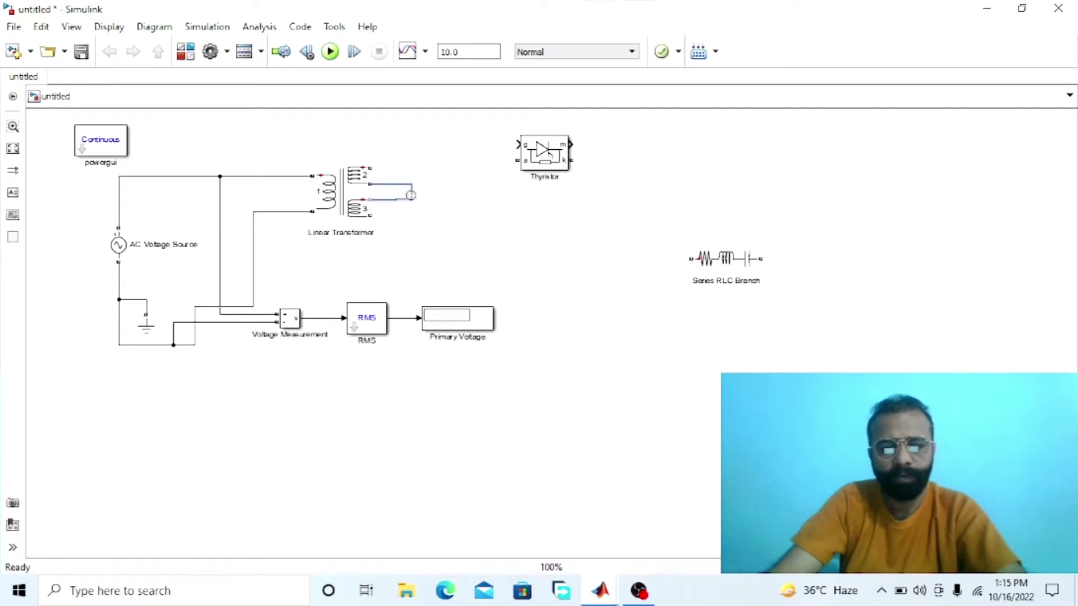
drag(392, 200, 393, 201)
click(146, 326)
drag(146, 329, 417, 215)
click(477, 174)
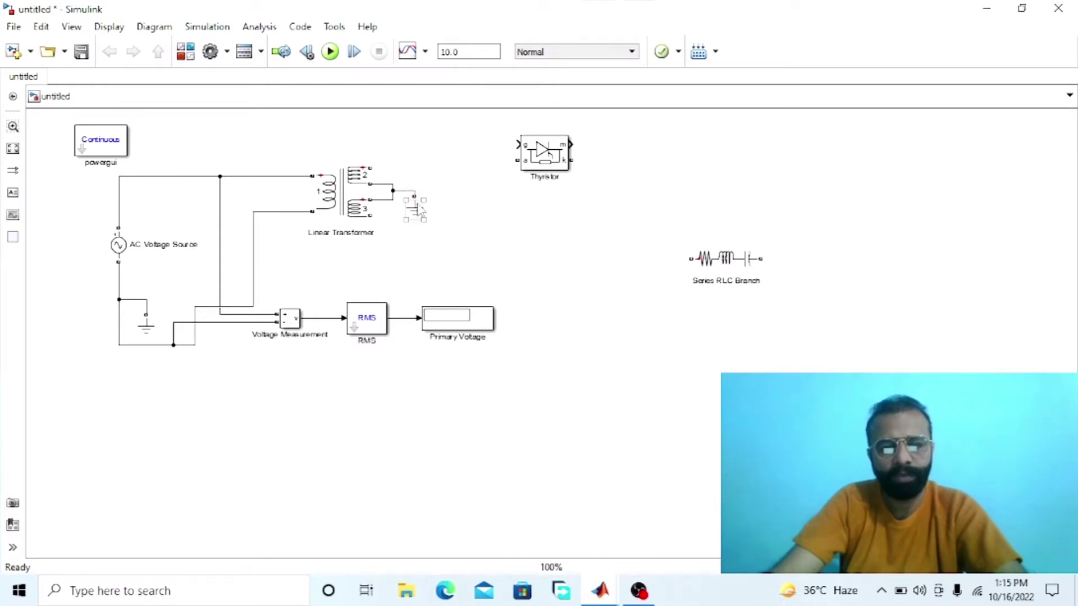
drag(420, 212, 418, 214)
Reposition the Thyristor and place a copy of it directly below
drag(547, 156, 535, 171)
click(548, 231)
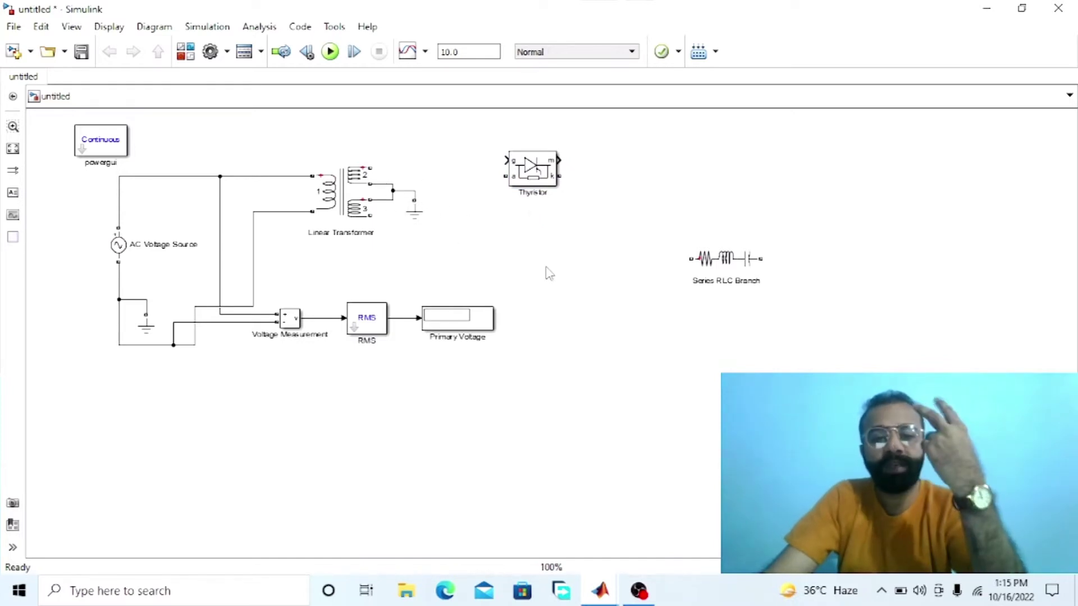
click(531, 176)
drag(531, 177, 531, 285)
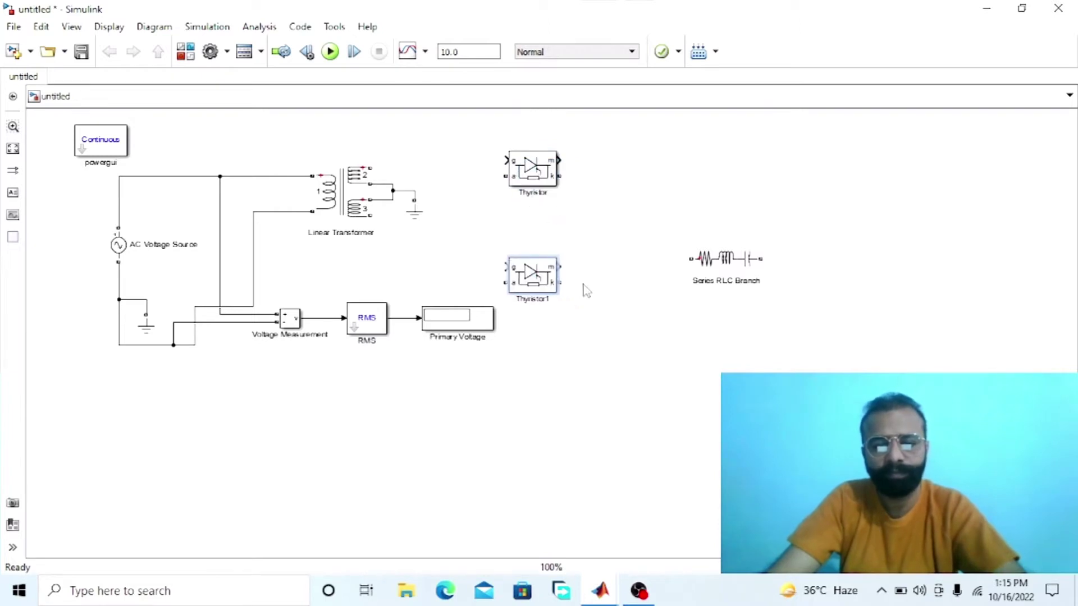
Rotate the Series RLC Branch to vertical and set its branch type to R
click(724, 259)
key(ctrl+r)
double_click(802, 255)
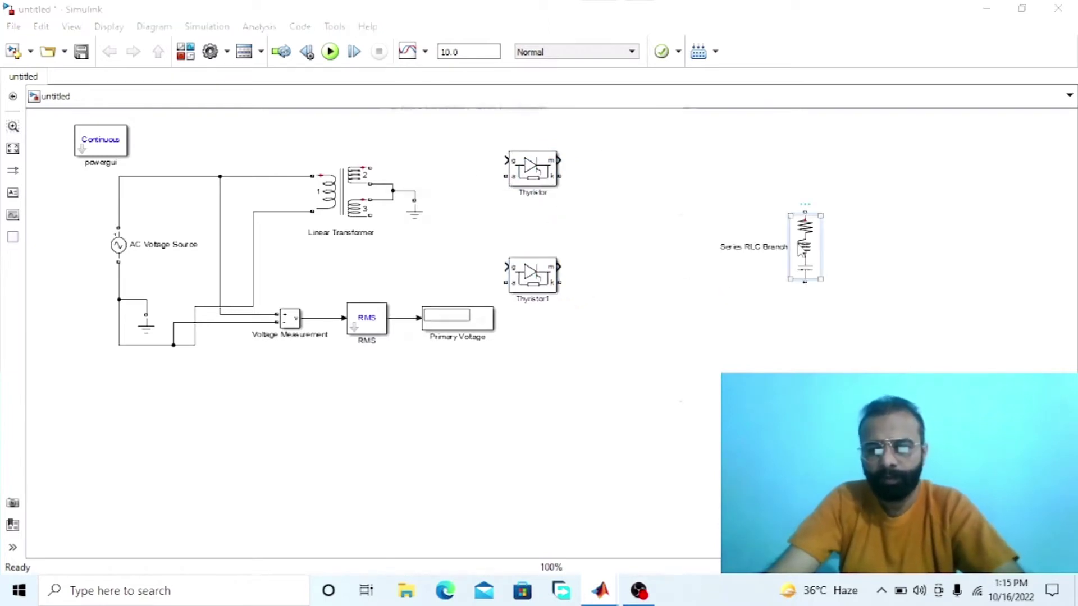
click(732, 186)
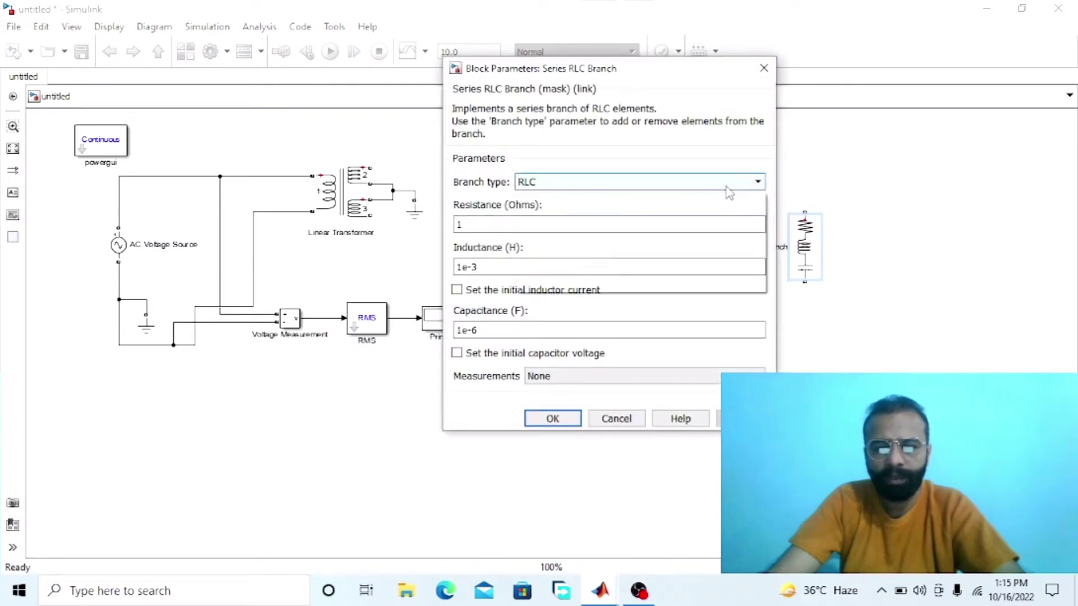
click(728, 218)
click(553, 291)
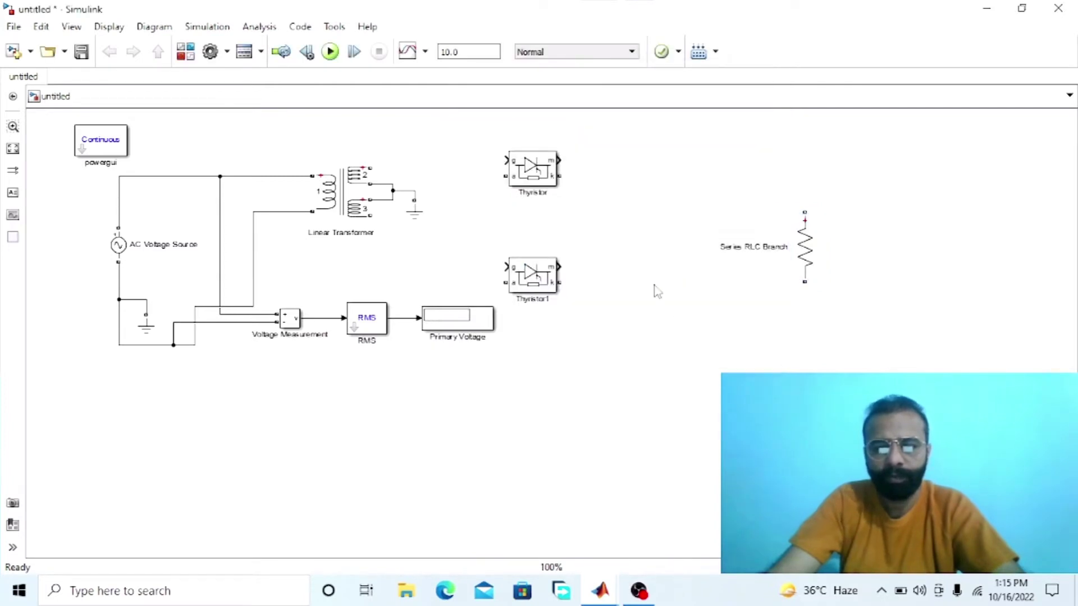
Align the two thyristors, wire their anodes to the transformer's outer secondary terminals and join their cathodes
drag(537, 277, 548, 267)
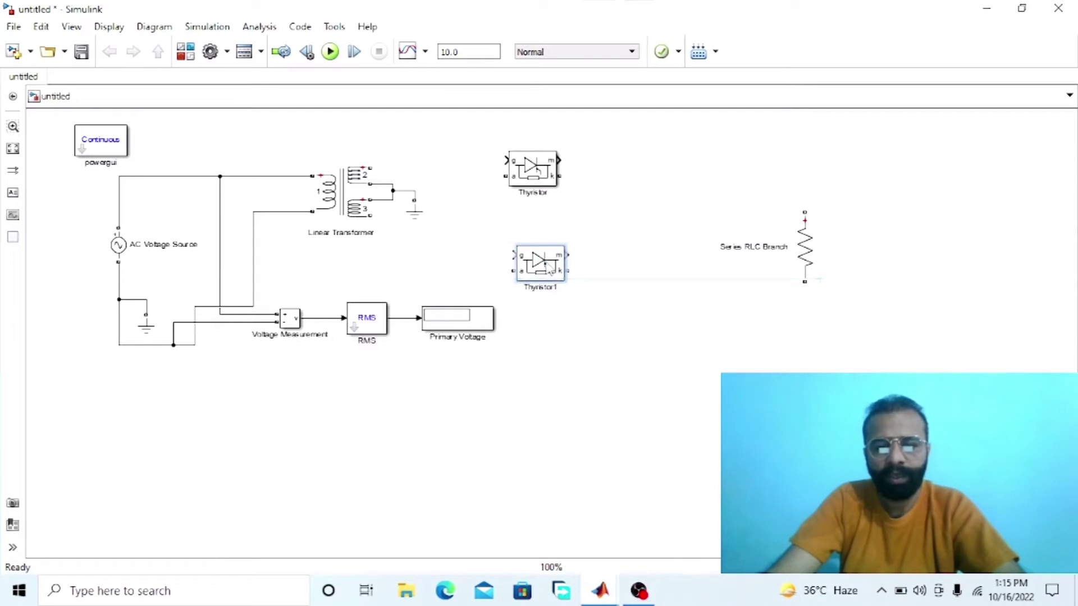
click(674, 233)
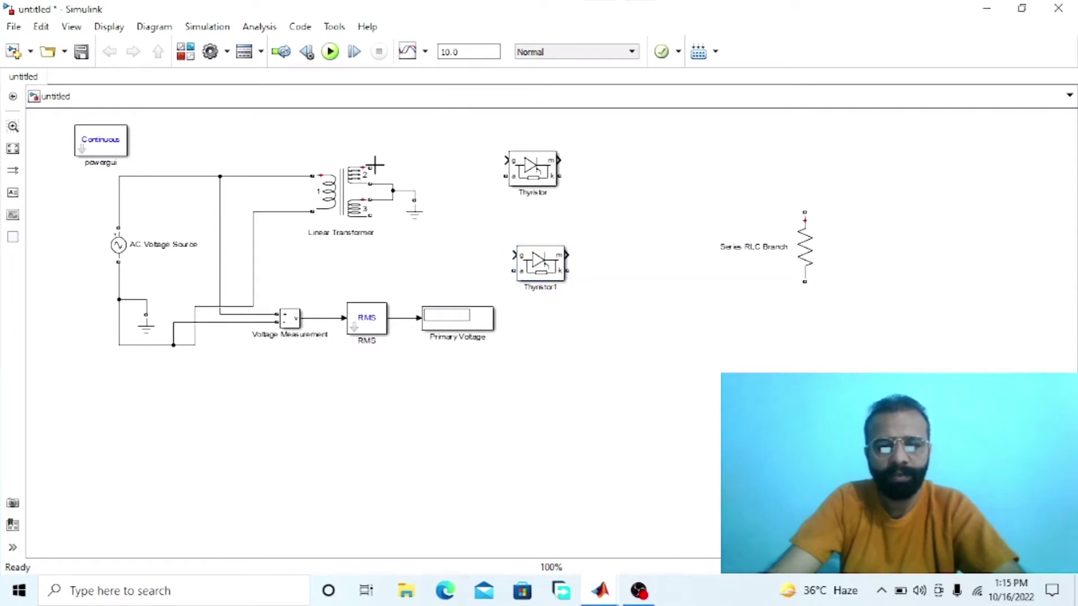
drag(409, 171, 534, 174)
click(599, 198)
drag(560, 271, 557, 256)
click(573, 185)
drag(568, 166, 669, 248)
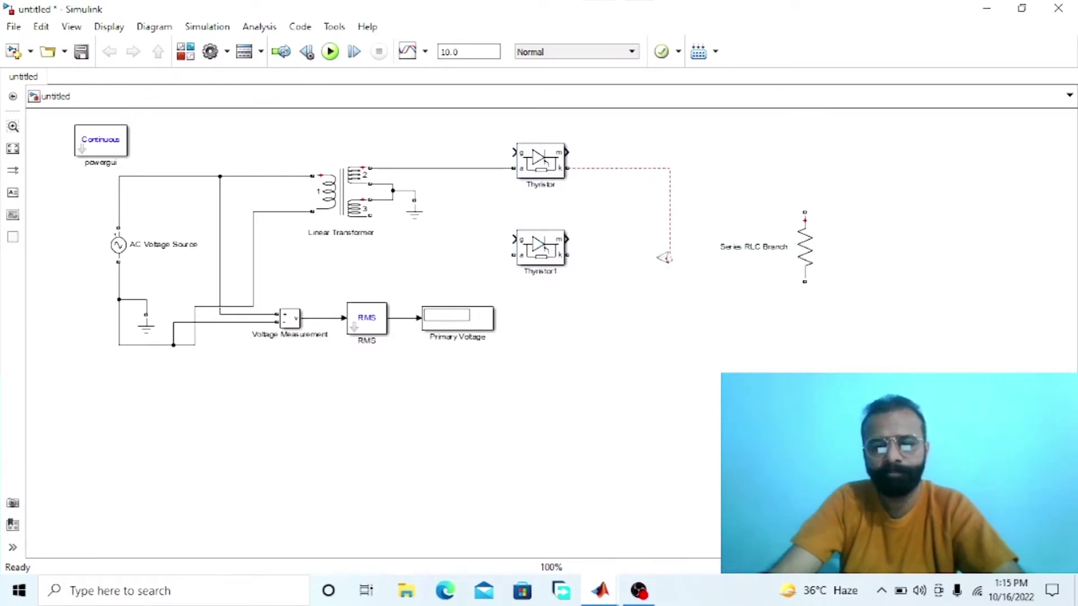
drag(574, 256, 365, 215)
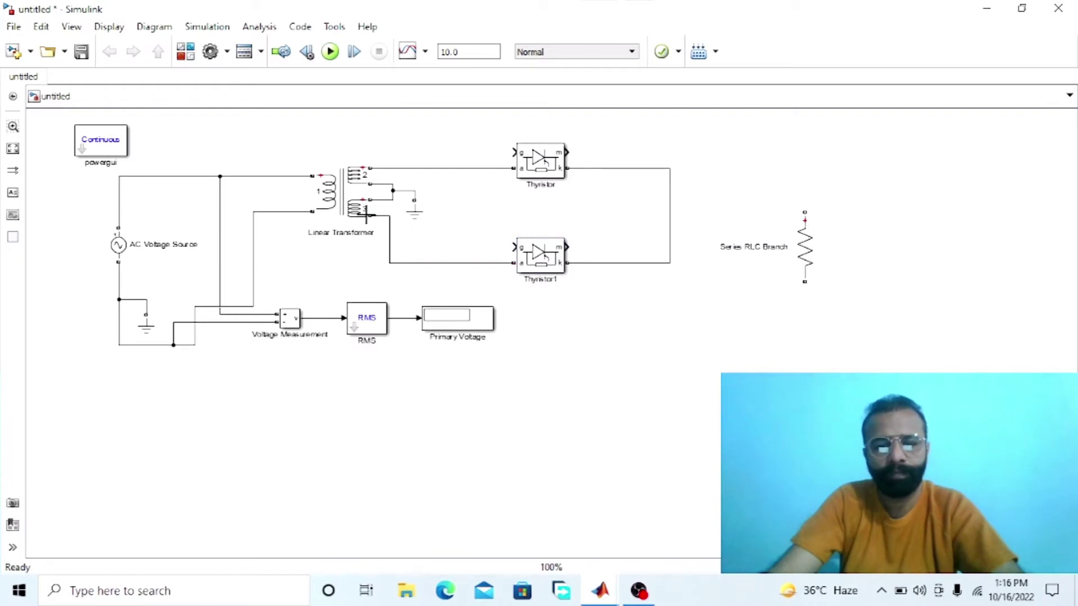
Connect the load resistor between the joined cathodes and a copy of the ground, and hide both thyristors' measurement ports
mouse_move(804, 247)
mouse_down()
mouse_move(753, 299)
mouse_move(741, 242)
mouse_move(667, 210)
mouse_up()
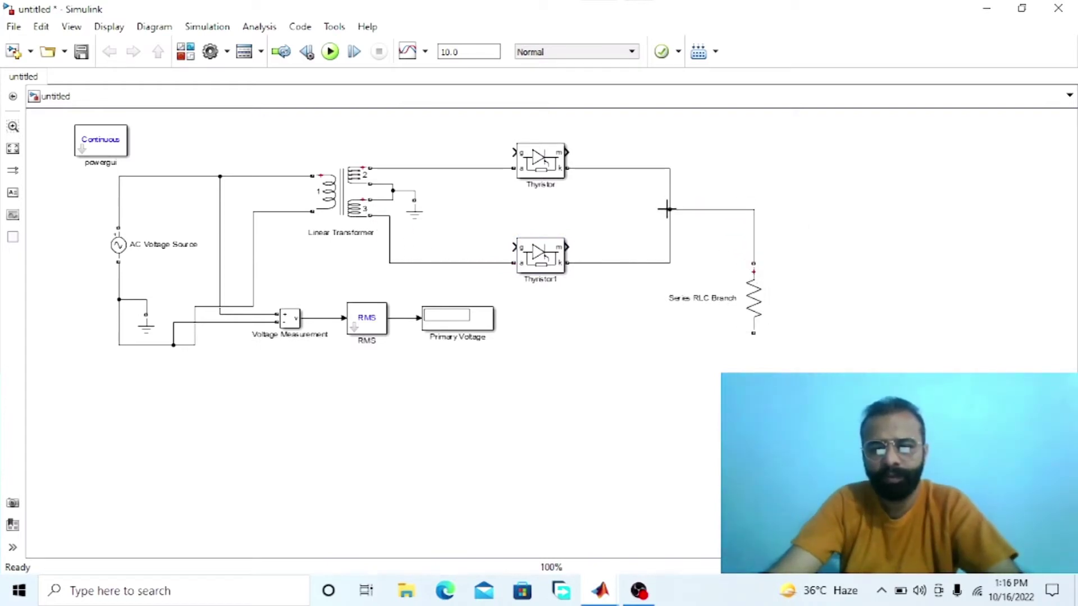
click(146, 328)
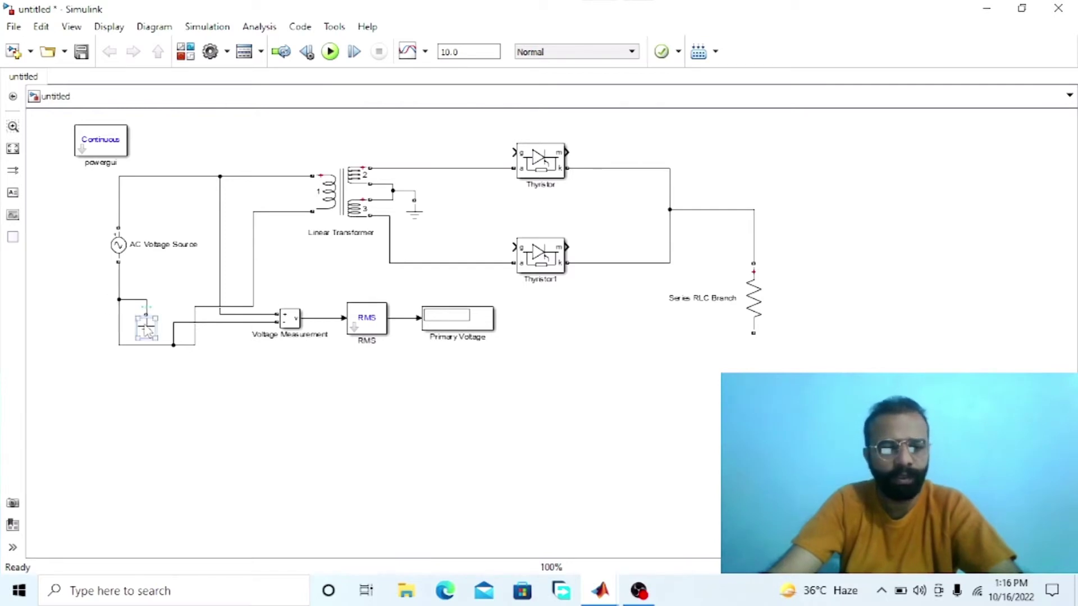
click(166, 340)
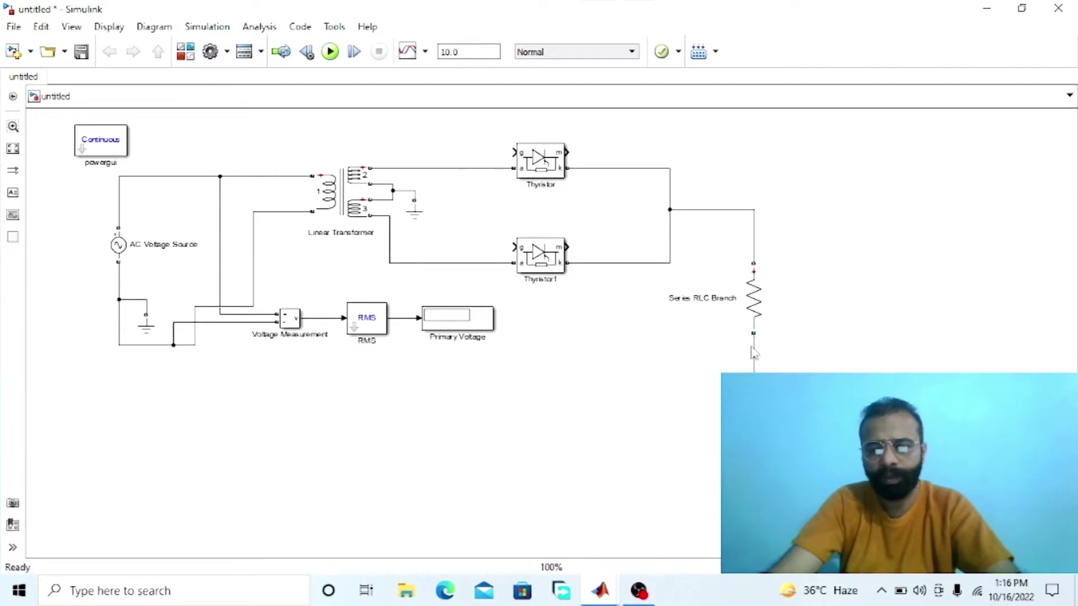
click(618, 324)
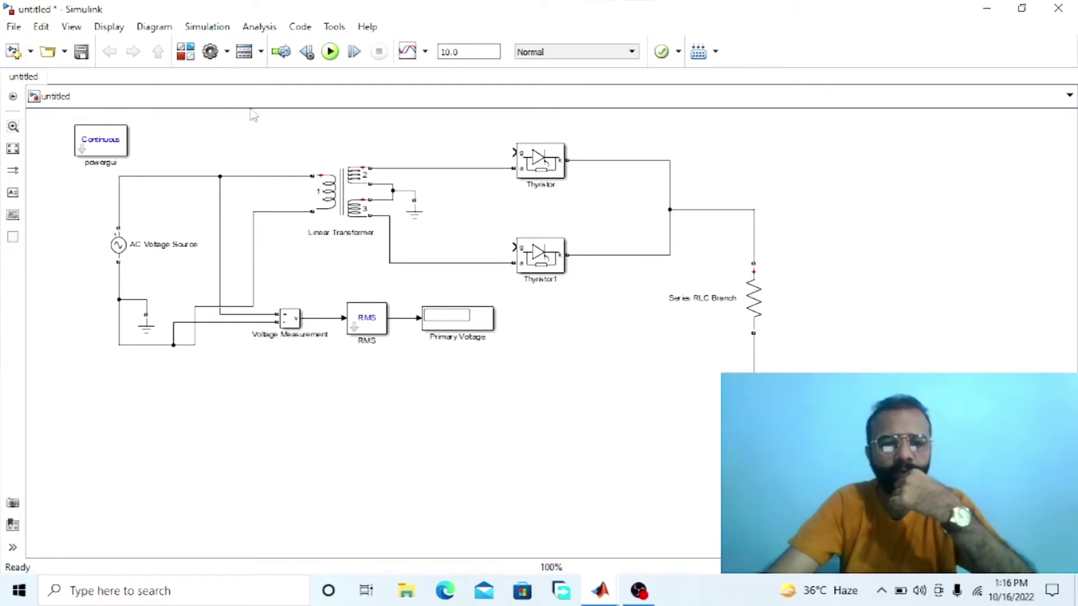
Add a Pulse Generator from the Simulink Sources library above the transformer's secondary and connect it to the upper thyristor's gate
click(185, 51)
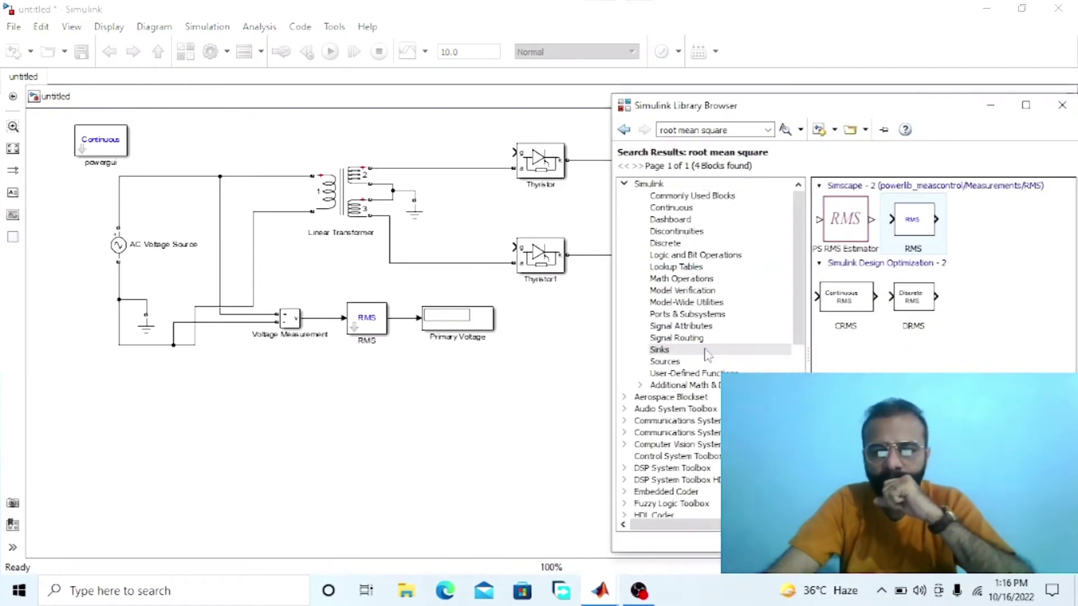
click(700, 361)
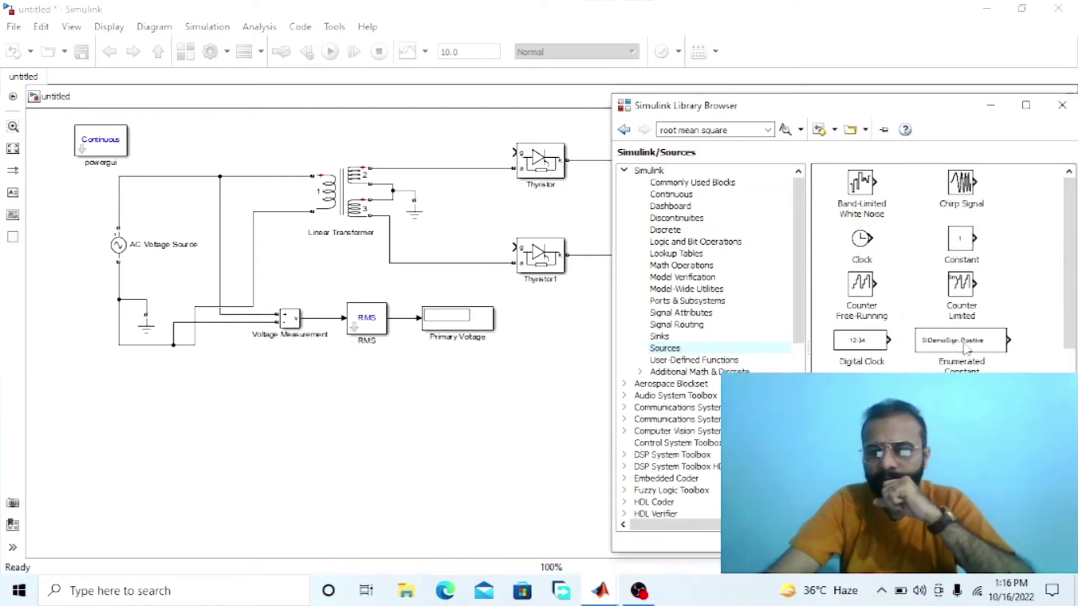
scroll(943, 269, down, 3)
drag(960, 364, 416, 141)
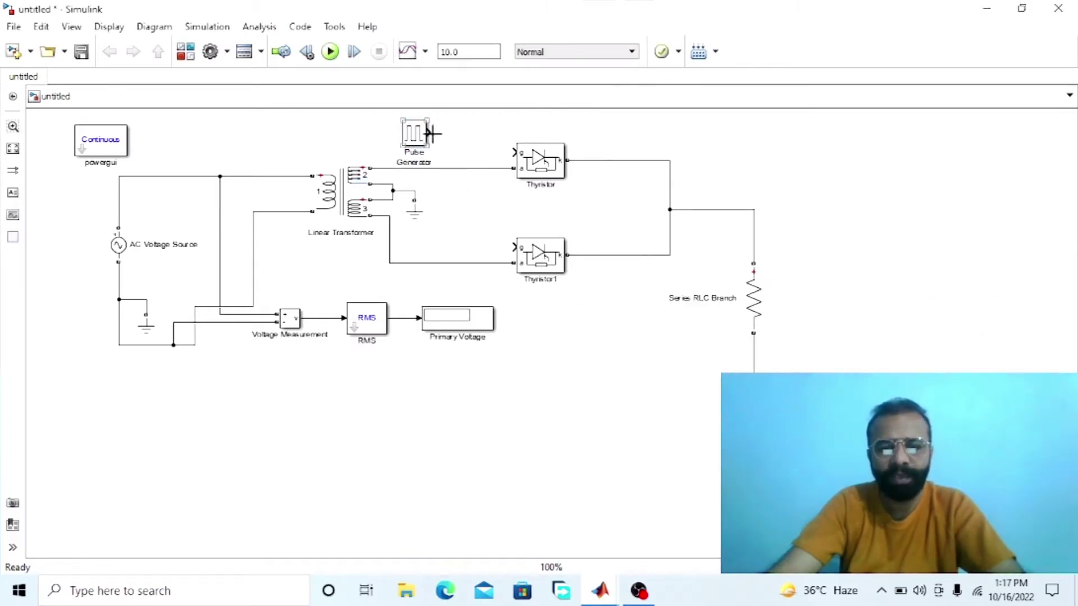
drag(432, 133, 508, 153)
drag(520, 152, 515, 152)
Rename the upper thyristor as SCR 1 and the lower one as SCR 2
click(547, 172)
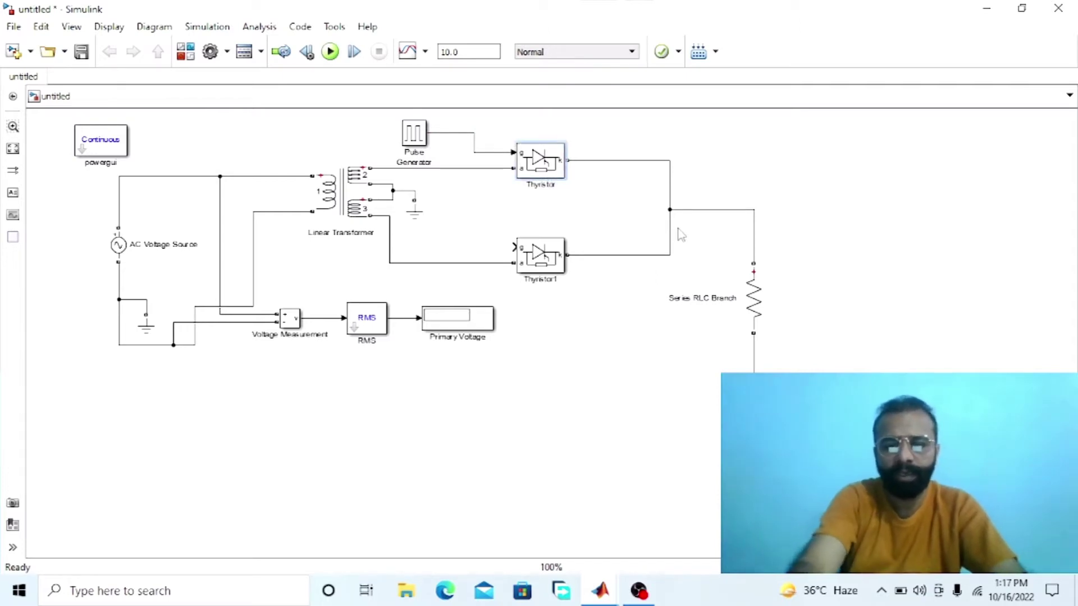
text(SCR 1)
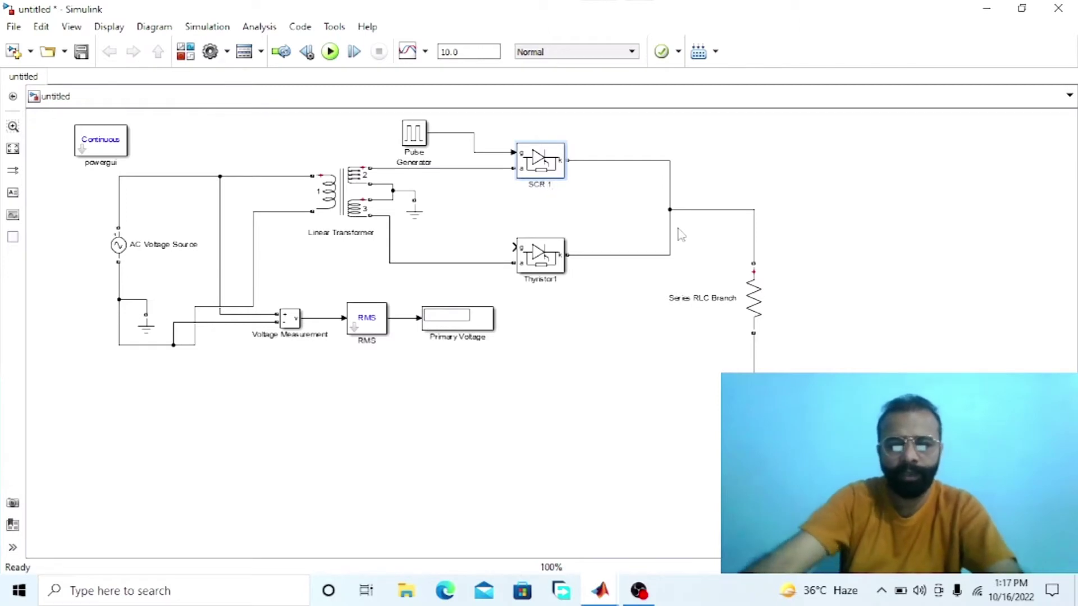
click(547, 275)
click(550, 283)
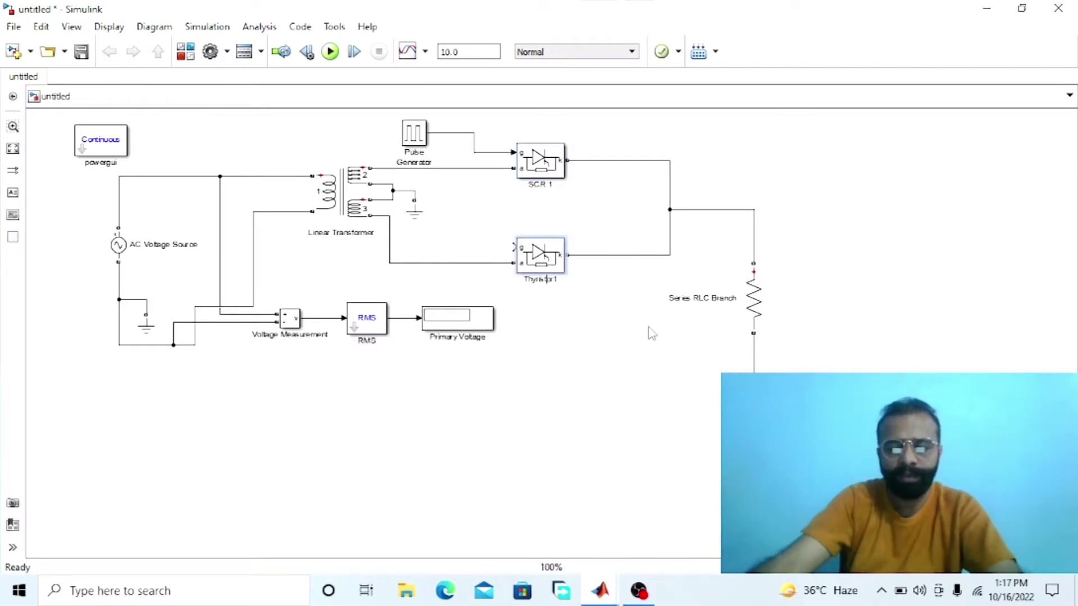
key(BackSpace)
key(BackSpace)
key(BackSpace)
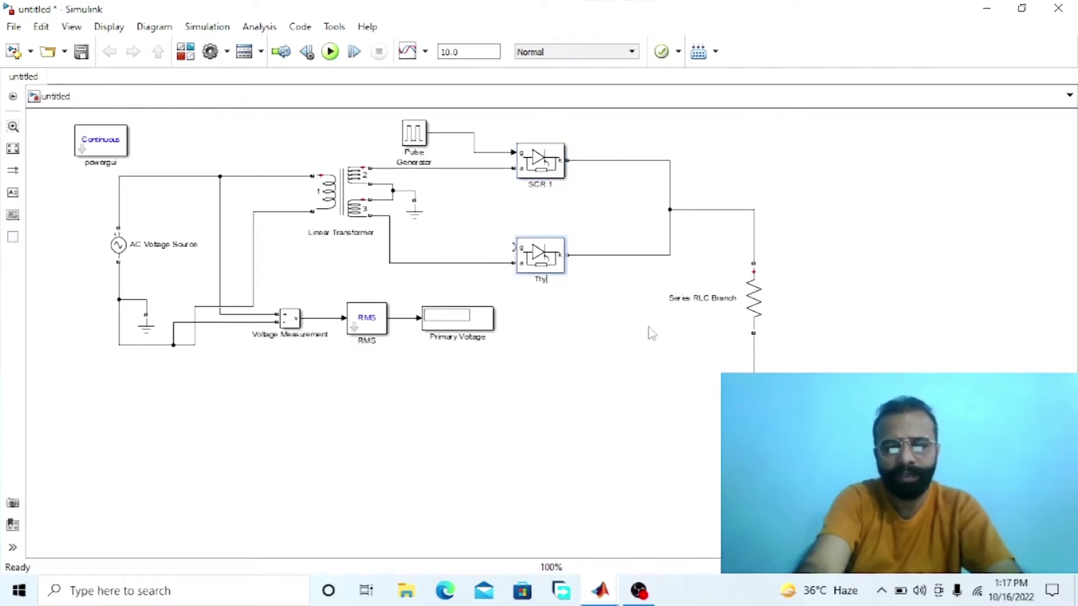
text(SCR 2)
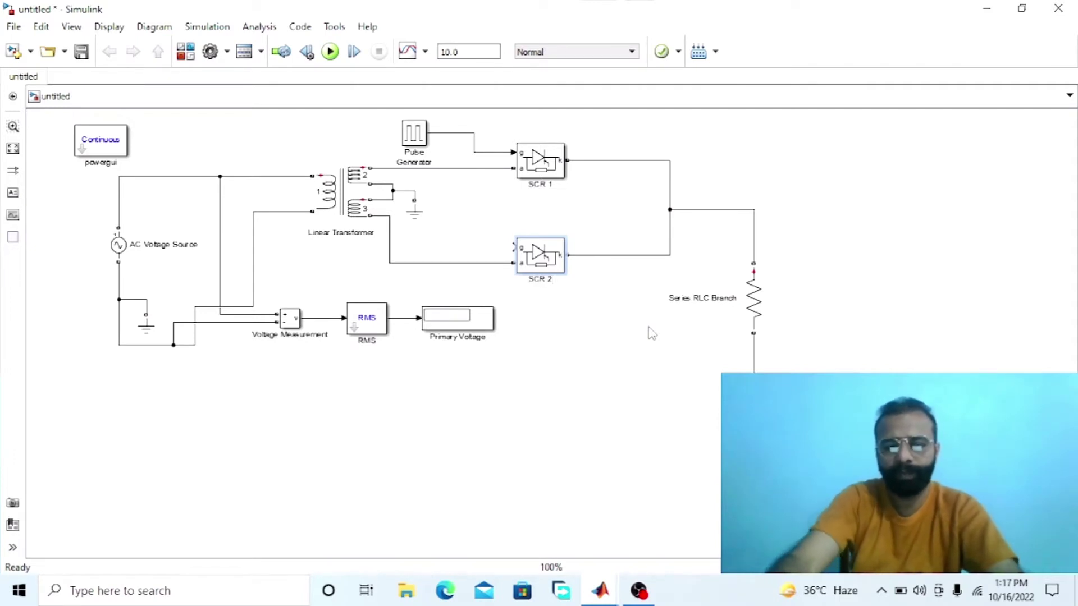
click(618, 358)
Copy the Pulse Generator beside SCR 2 and connect the copy to SCR 2's gate
click(414, 135)
drag(413, 135, 513, 247)
click(491, 196)
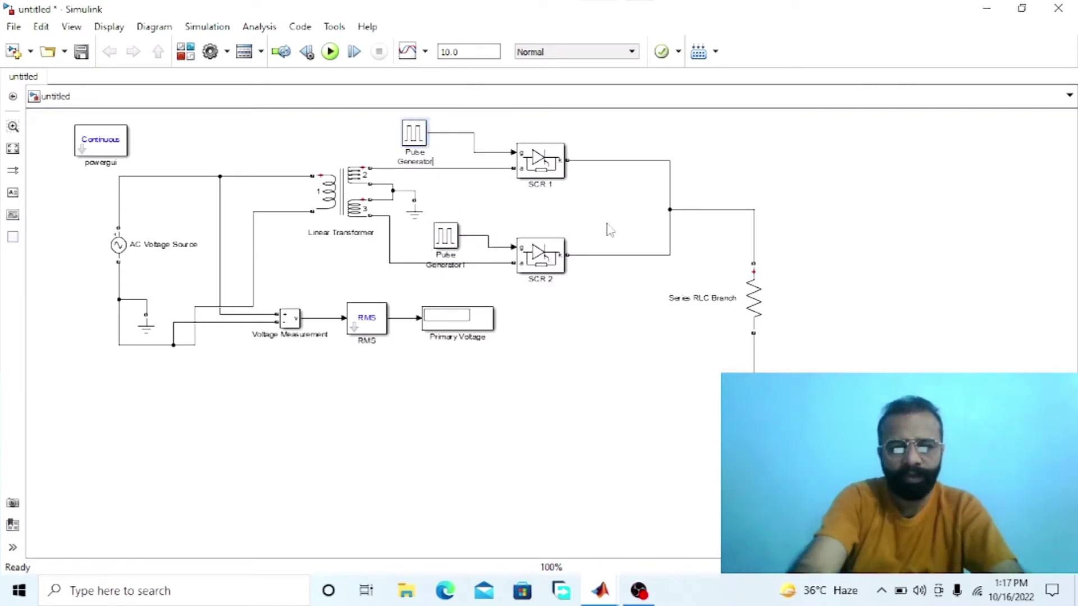
Rename the pulse generator of SCR 1 as 1 and that of SCR 2 as 2
key(BackSpace)
key(BackSpace)
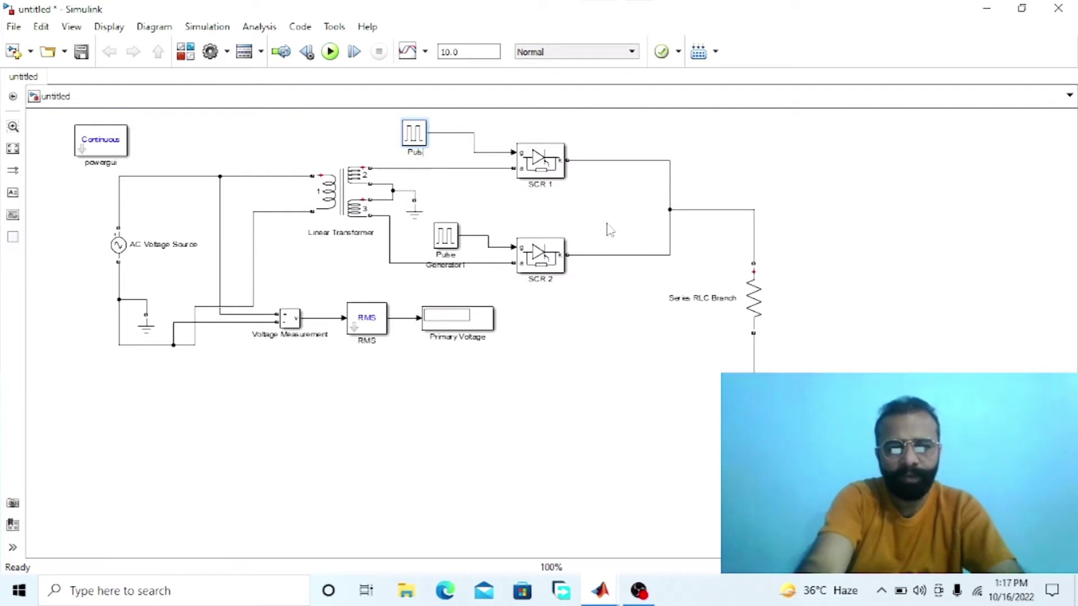
text(1)
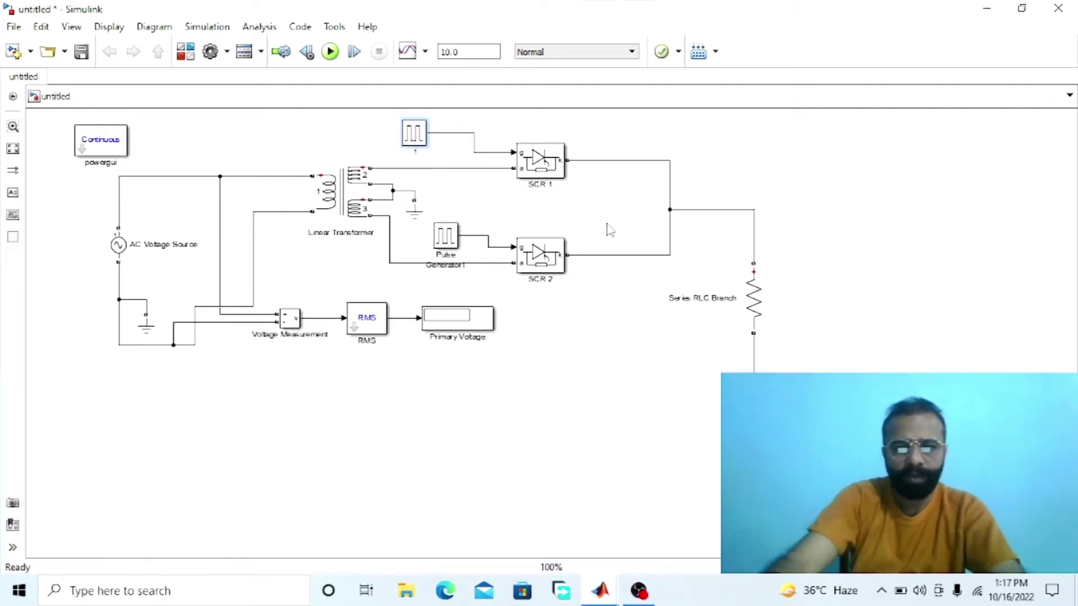
text(Puls)
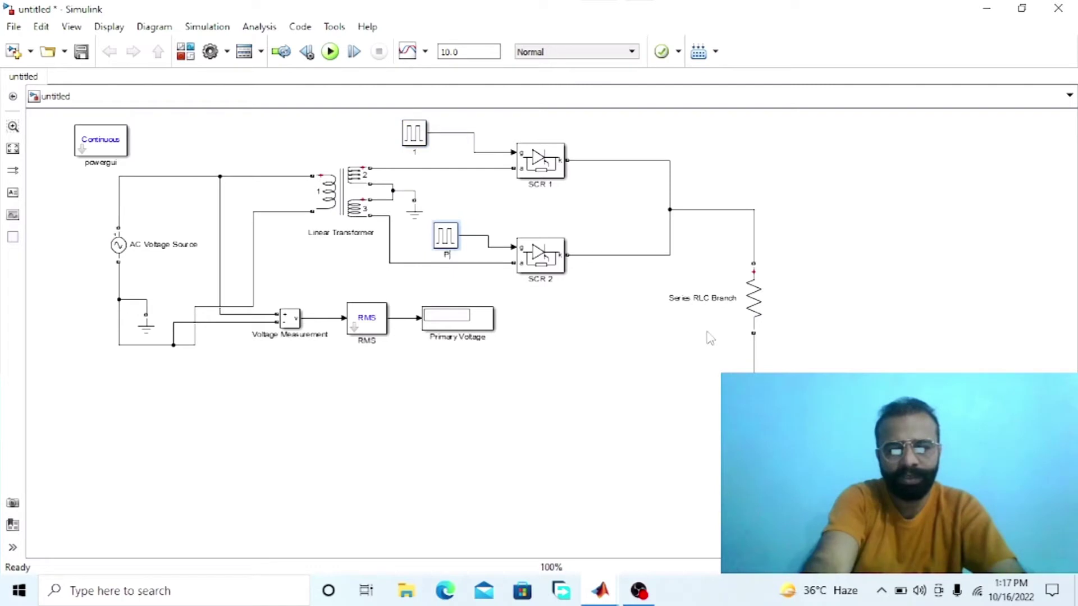
key(BackSpace)
text(2)
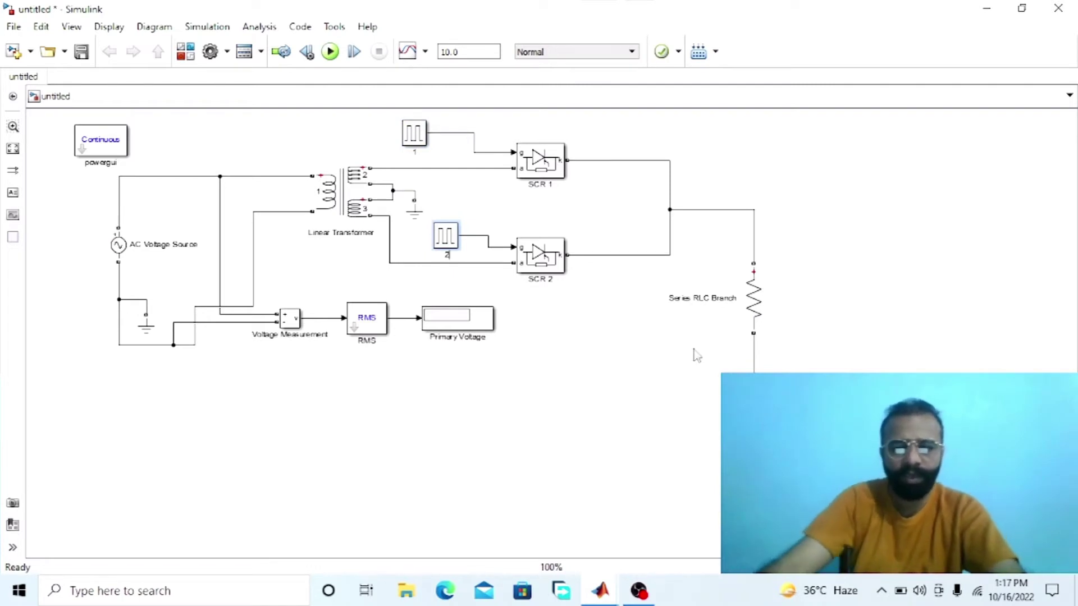
click(708, 343)
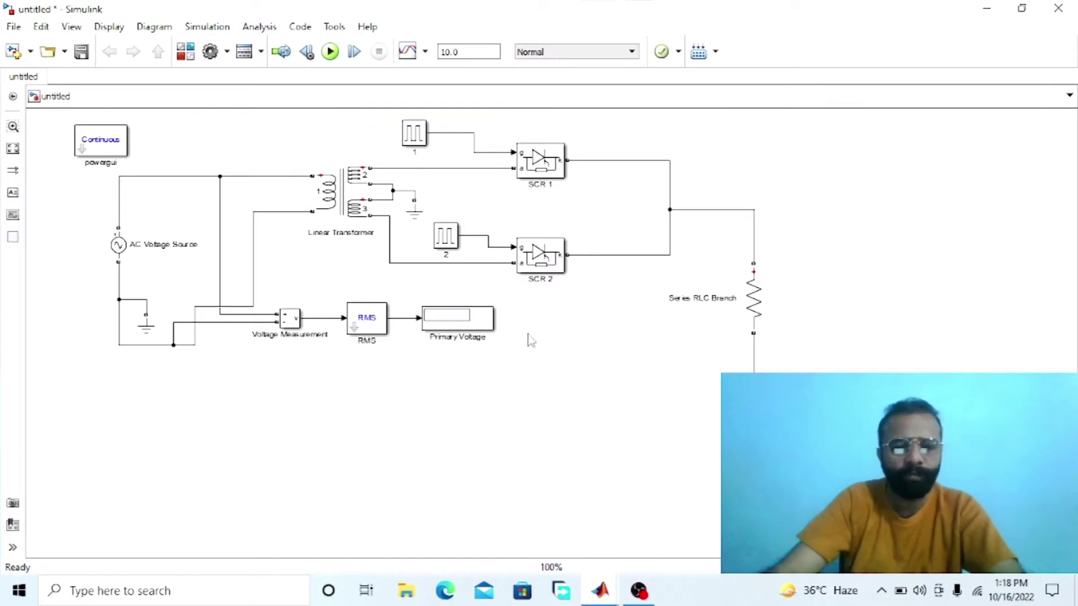
Add a Scope block from the library and place it to the right of the load resistor
key(ctrl+shift+l)
drag(852, 242, 497, 367)
drag(757, 338, 867, 255)
Place a copy of the Voltage Measurement block beside the load resistor and move the Scope further right in line with it
click(289, 319)
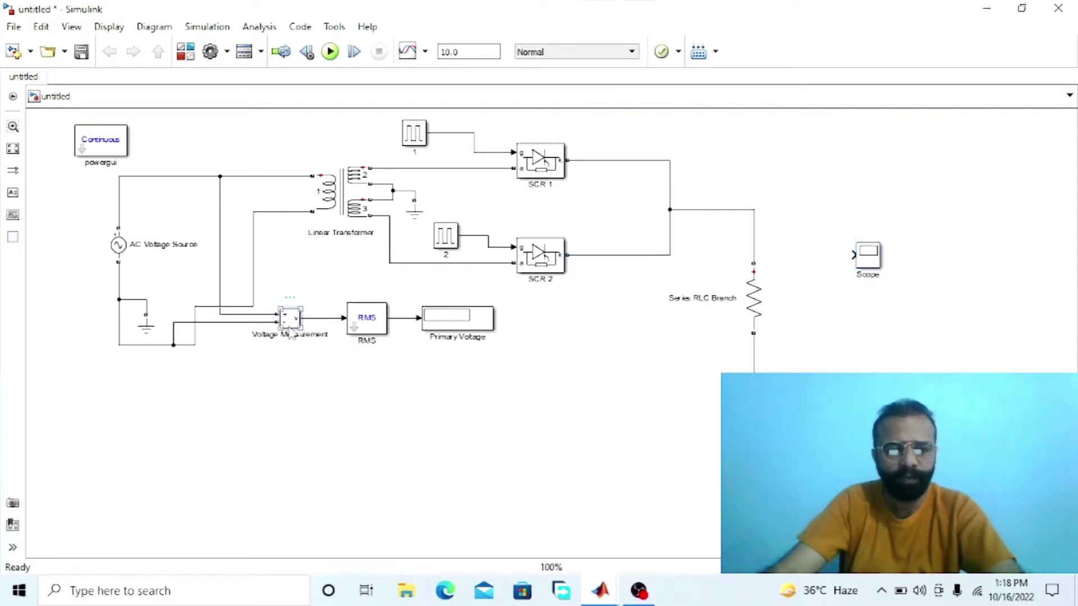
key(ctrl+c)
key(ctrl+v)
drag(813, 305, 826, 285)
drag(869, 257, 976, 238)
click(825, 283)
drag(826, 283, 845, 264)
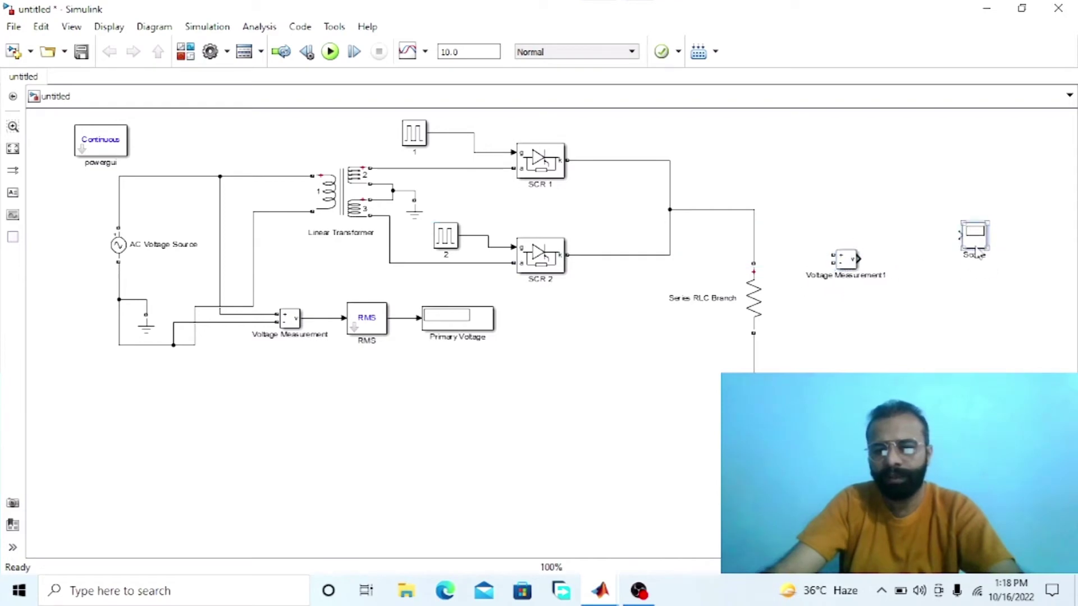
drag(977, 249, 976, 269)
click(974, 268)
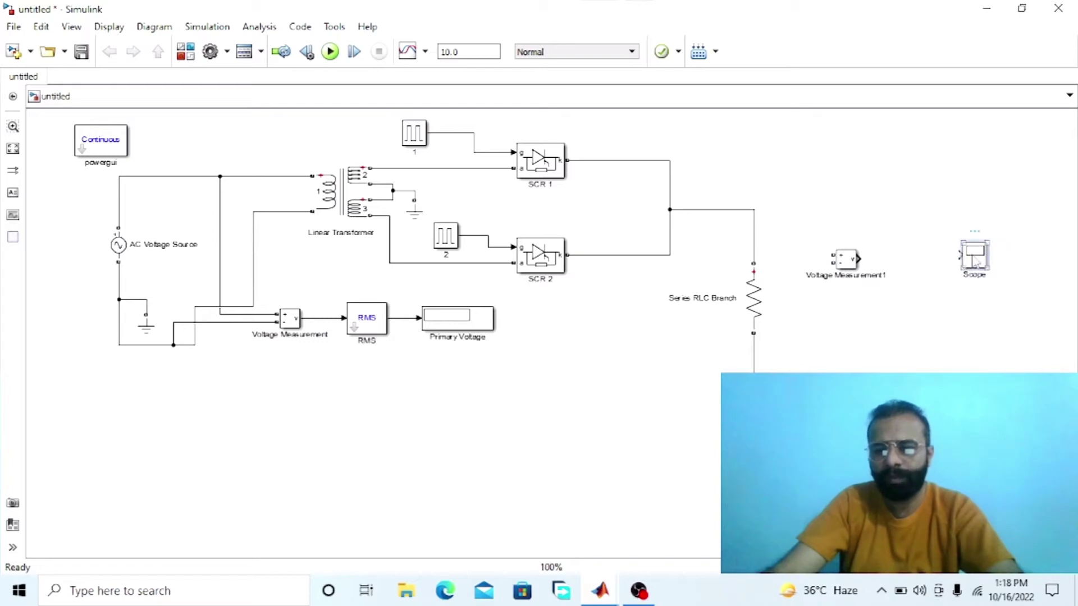
Give the Scope two input ports and wire the copied Voltage Measurement across the load resistor and into the Scope's lower input
double_click(975, 260)
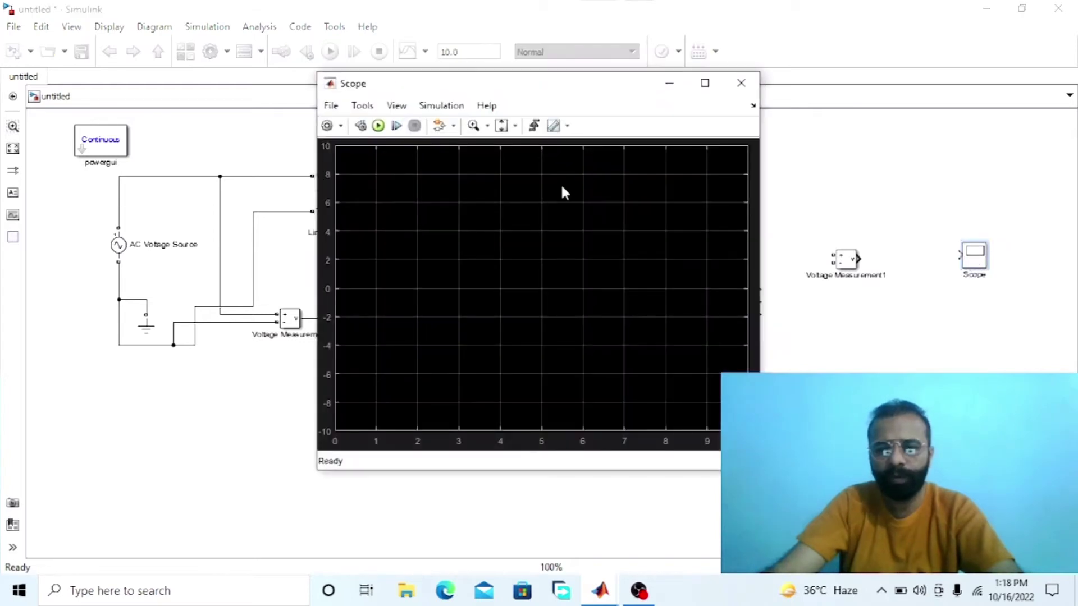
click(334, 106)
mouse_move(349, 145)
click(530, 163)
click(973, 297)
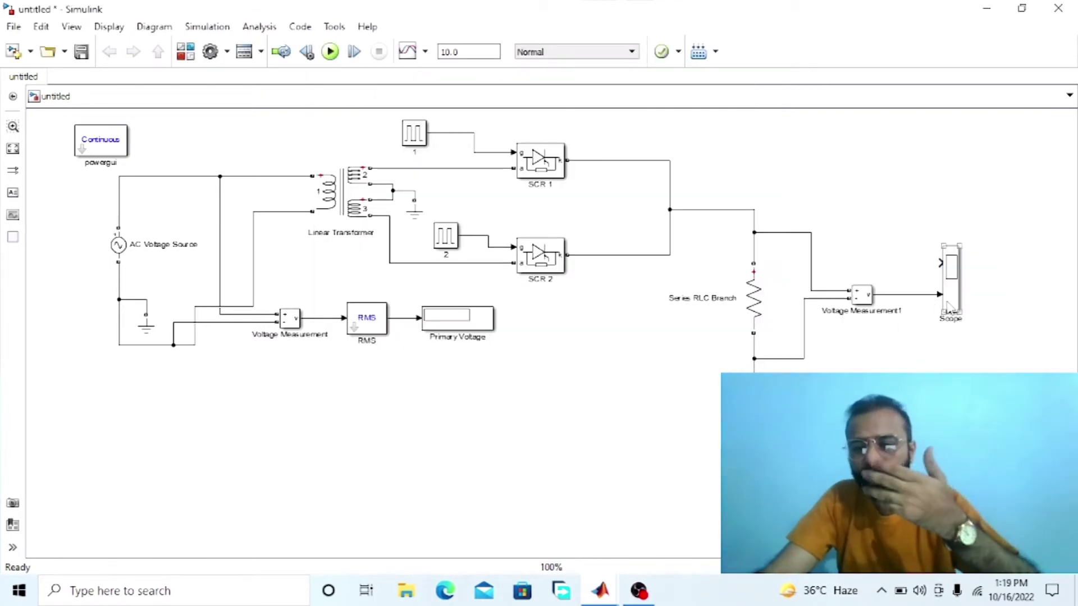
Connect the Scope's upper input to the primary Voltage Measurement output, routing the line above the load circuit
click(467, 274)
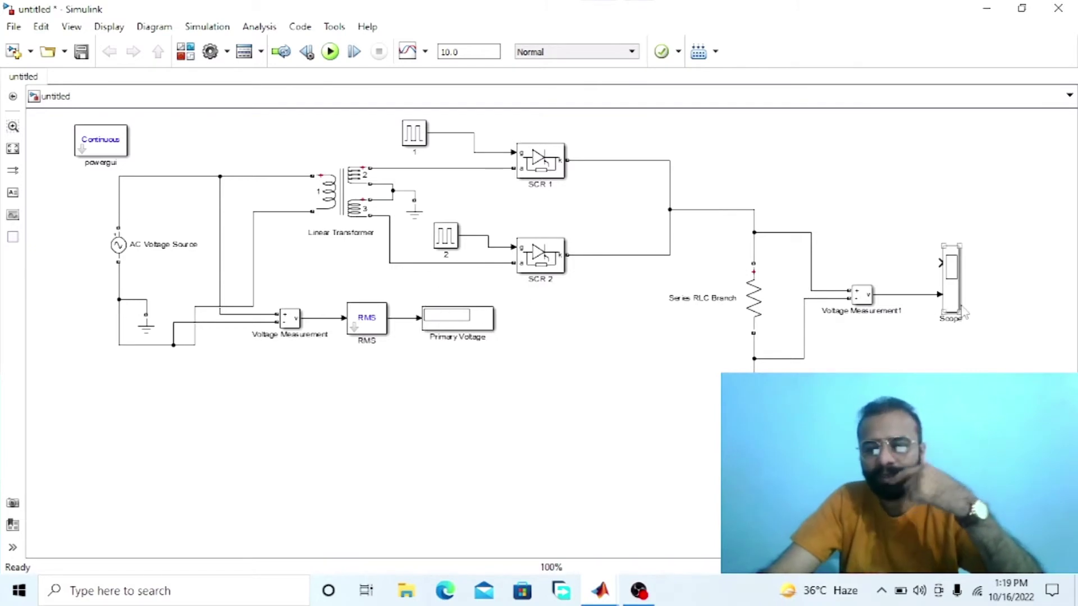
drag(934, 265, 318, 319)
drag(742, 269, 724, 139)
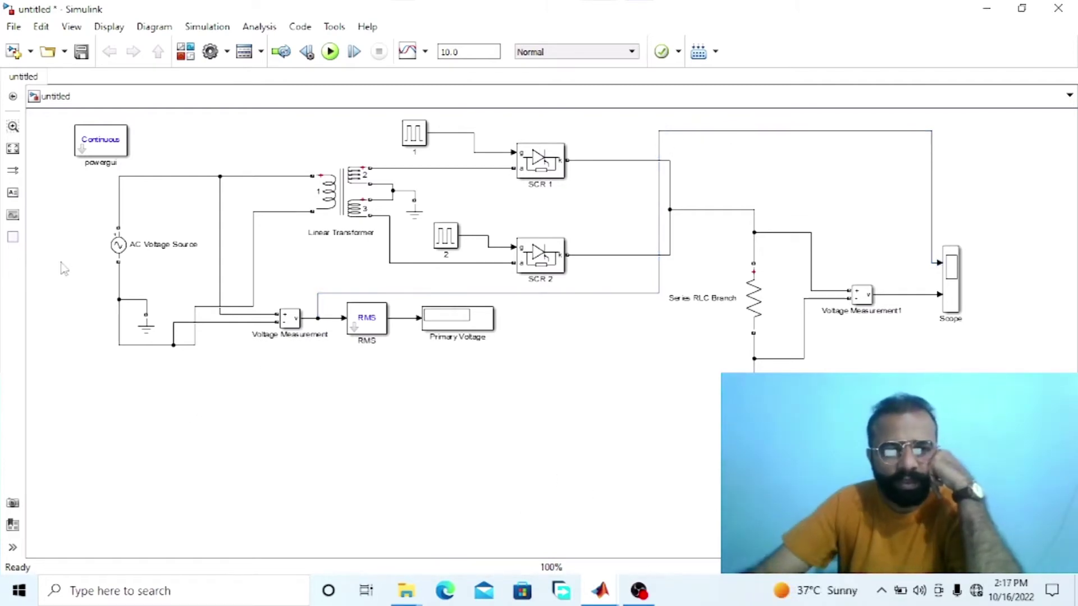
Set the Linear Transformer's nominal power and frequency to [5e3 50]
double_click(329, 192)
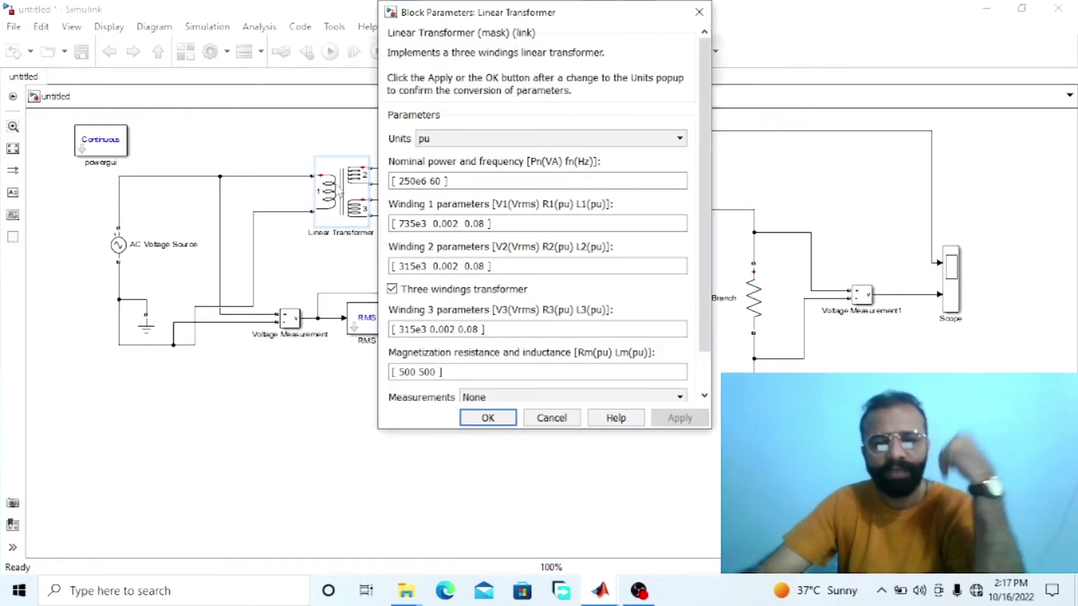
click(430, 181)
double_click(430, 180)
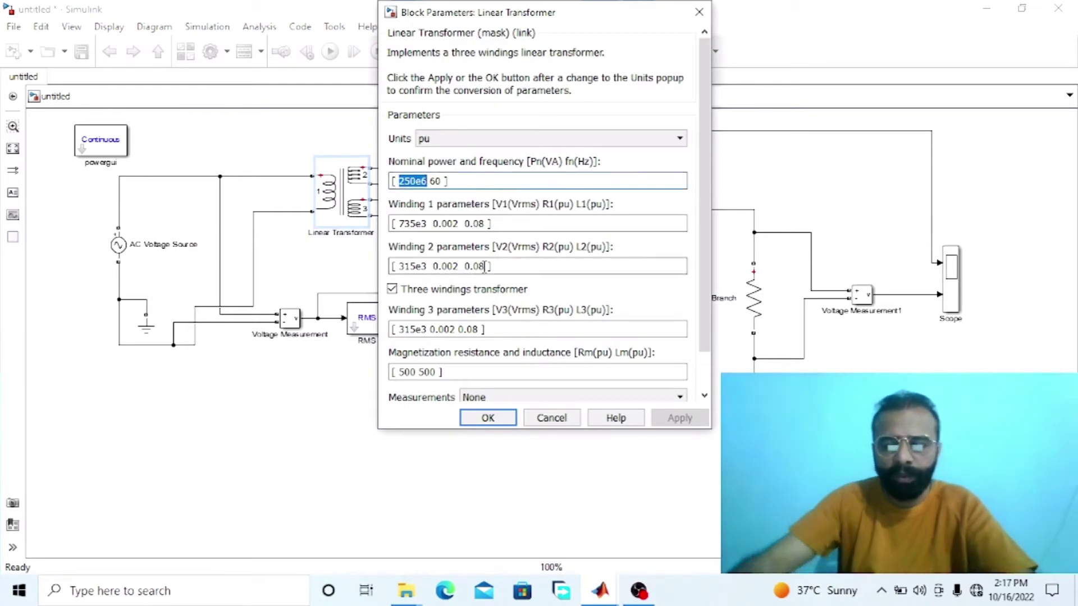
text(5e3)
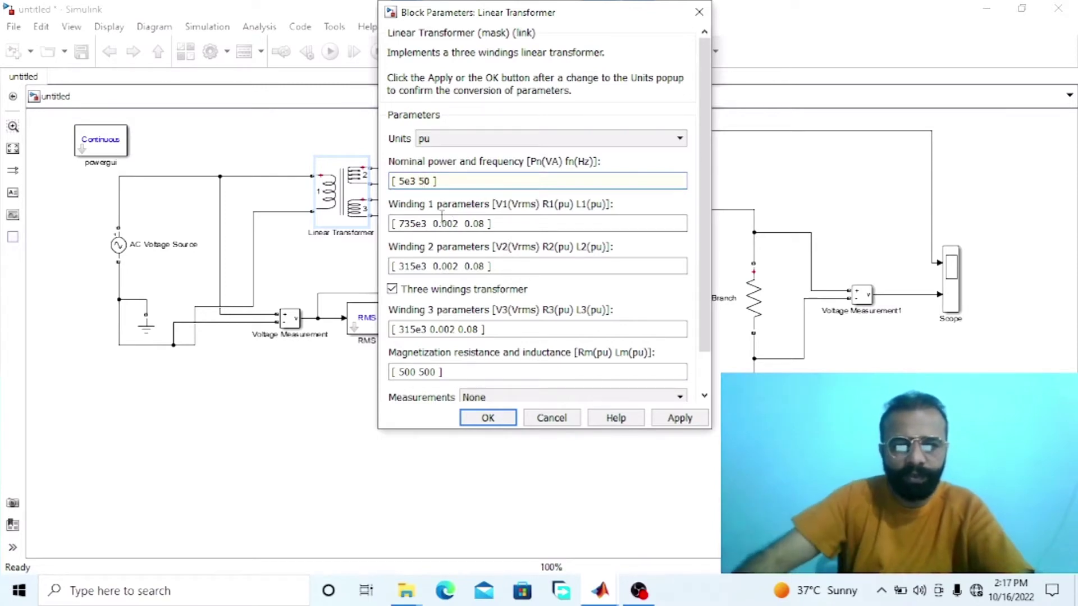
Set the Linear Transformer's winding 1 voltage to 440 V and winding 2 voltage to 220 V
double_click(413, 223)
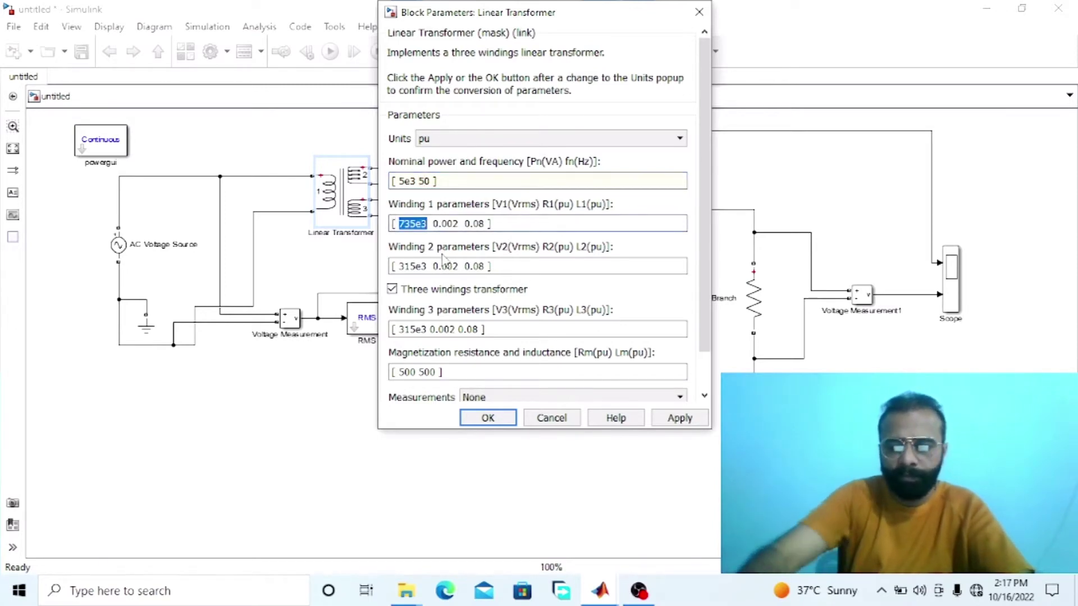
text(440)
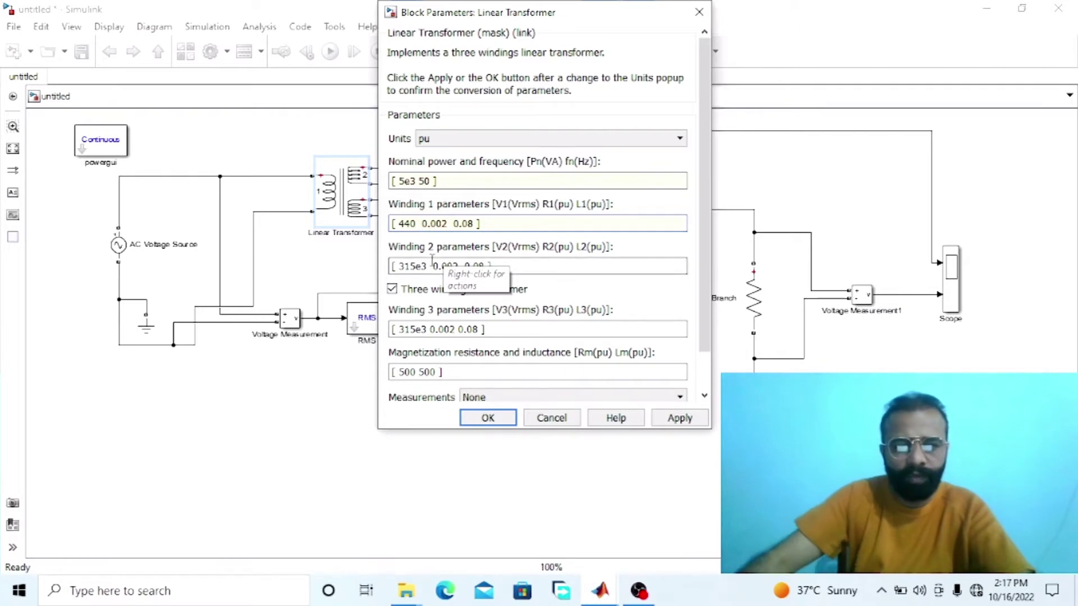
click(421, 264)
click(430, 267)
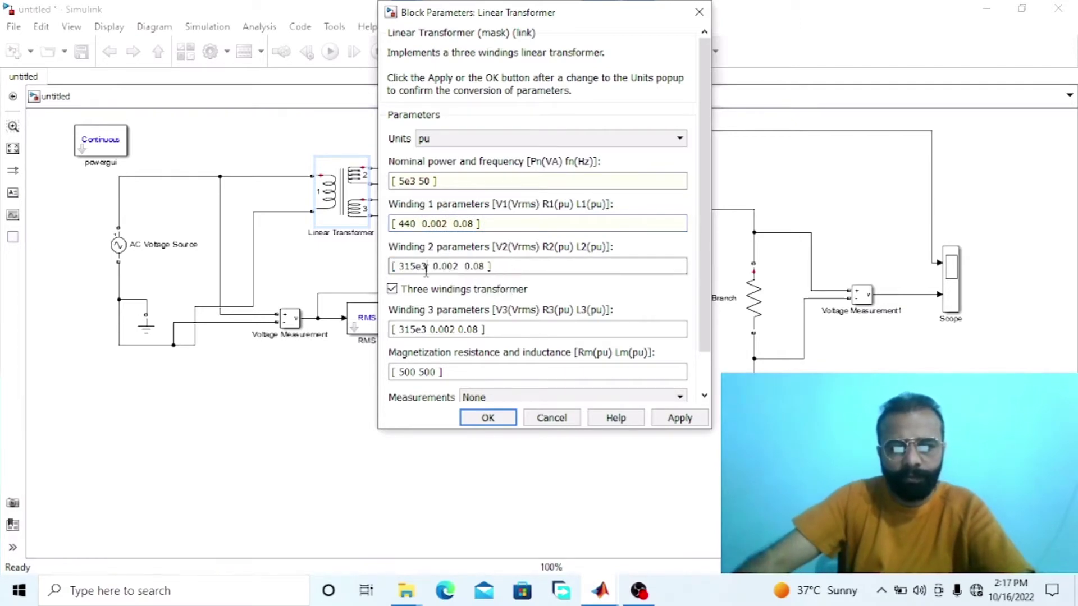
key(BackSpace)
key(BackSpace)
key(BackSpace)
key(BackSpace)
key(BackSpace)
text(220)
Copy the winding 2 parameters [220 0.002 0.08] into winding 3 and apply the transformer settings
drag(498, 266, 393, 267)
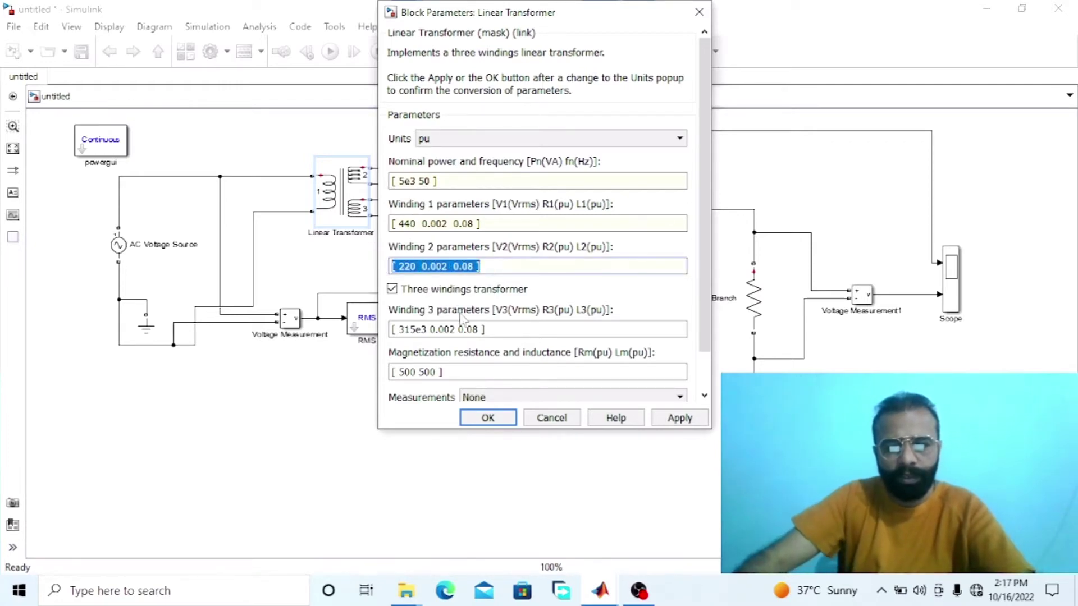
drag(393, 330, 497, 330)
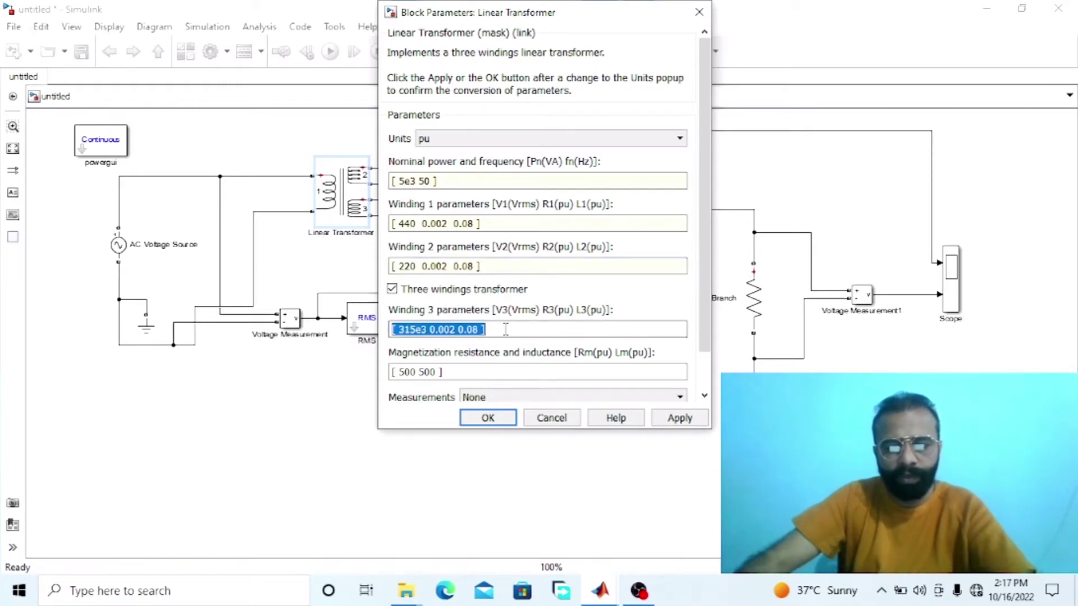
key(ctrl+v)
click(680, 418)
click(488, 418)
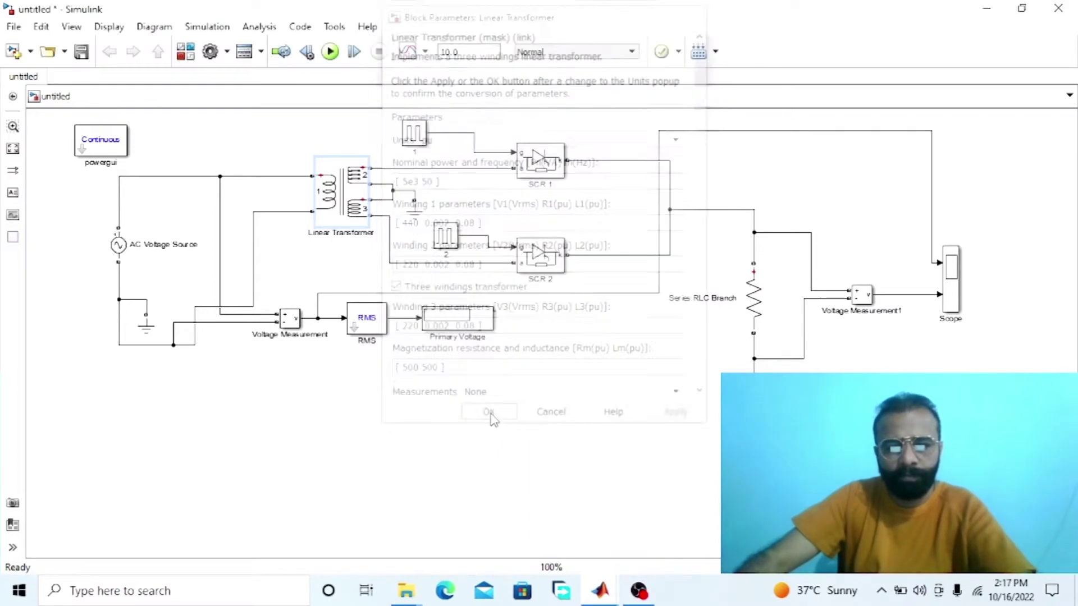
Set the AC Voltage Source's peak amplitude to 440 V and its frequency to 50 Hz
click(119, 246)
double_click(119, 246)
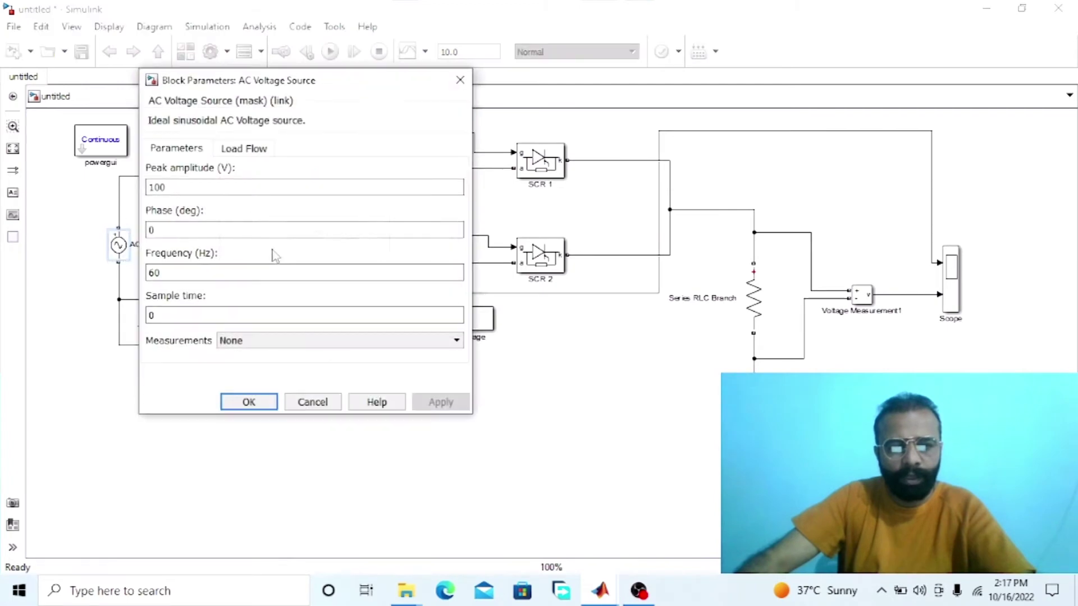
double_click(227, 189)
text(440)
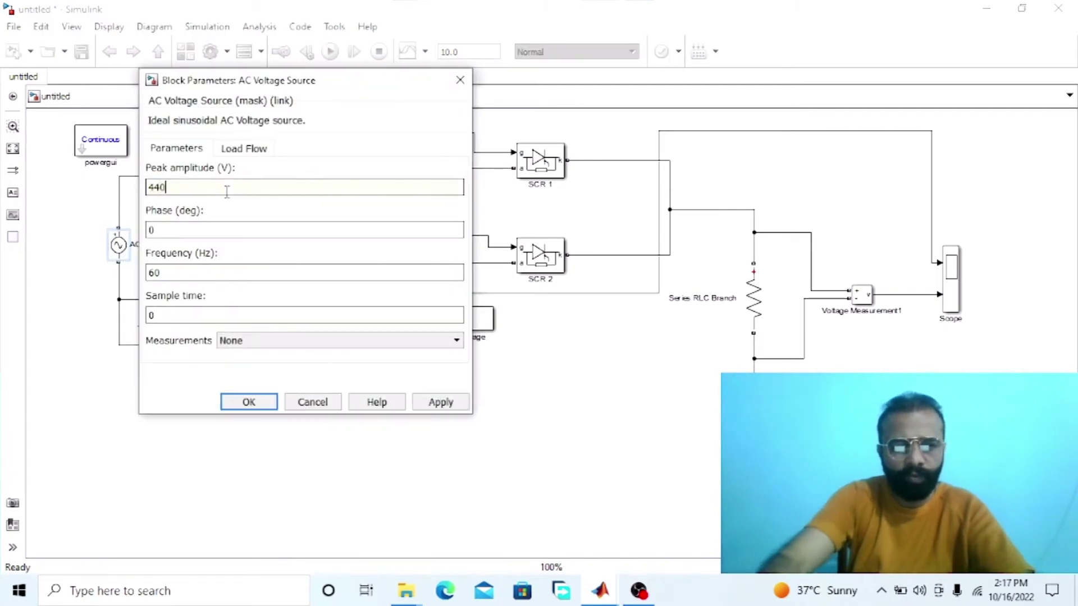
double_click(211, 272)
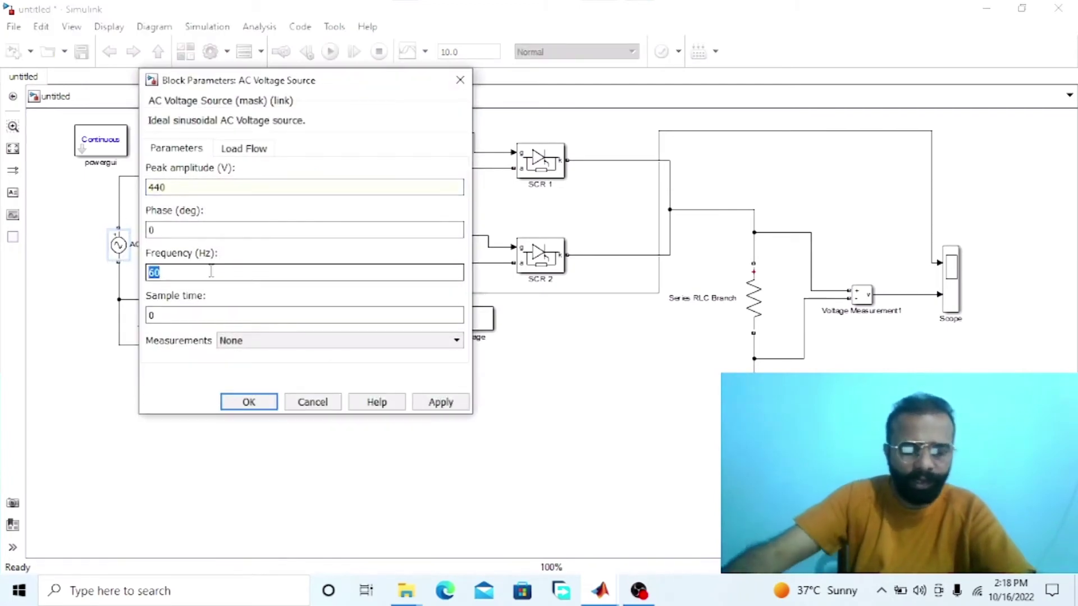
text(50)
key(Return)
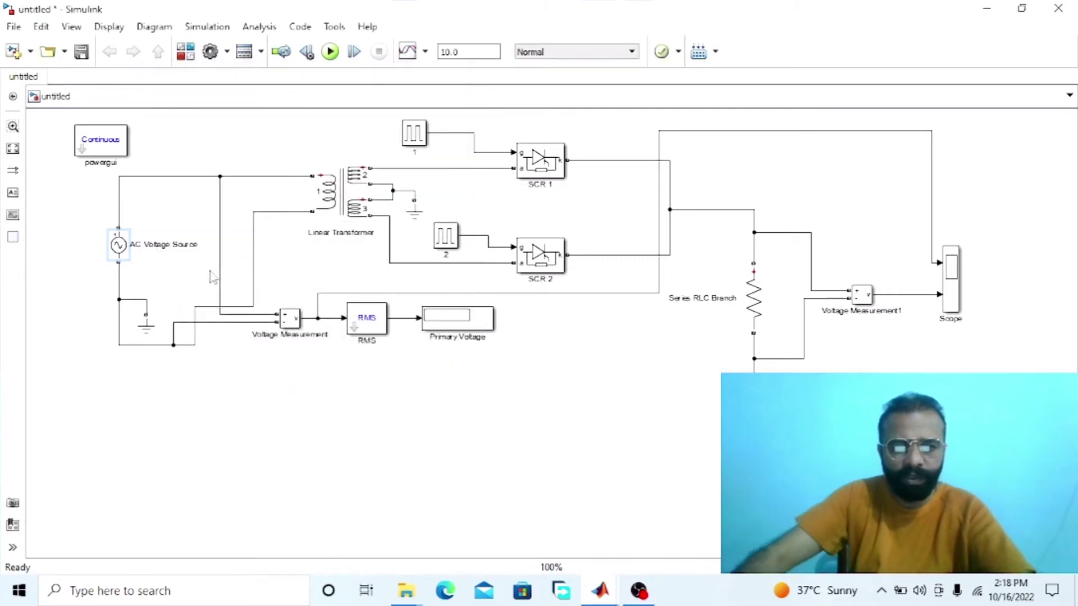
Set the RMS block's fundamental frequency to 50 Hz
click(380, 323)
double_click(380, 323)
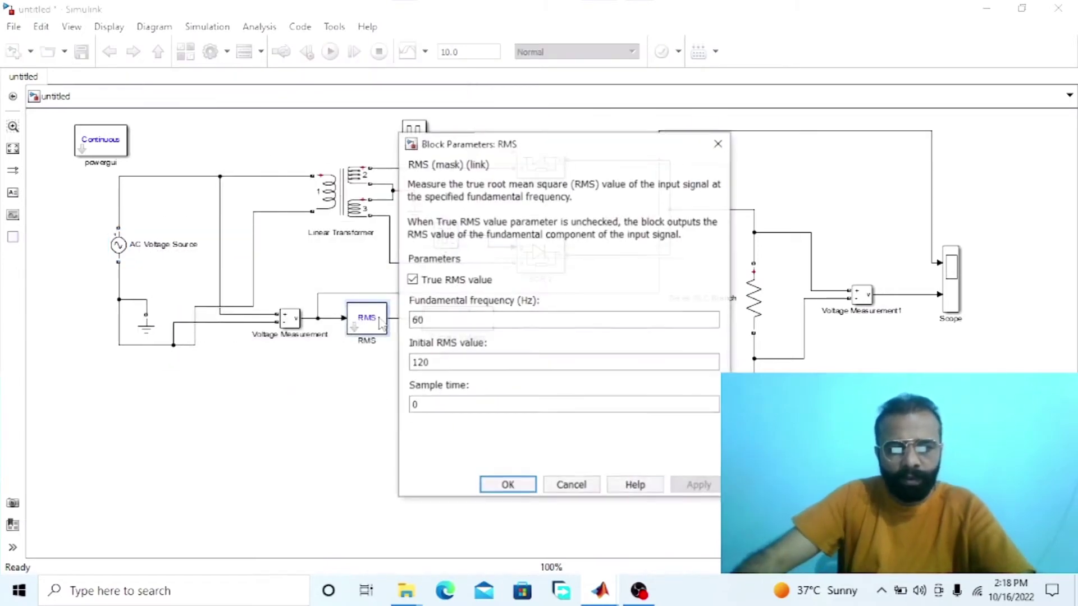
double_click(432, 321)
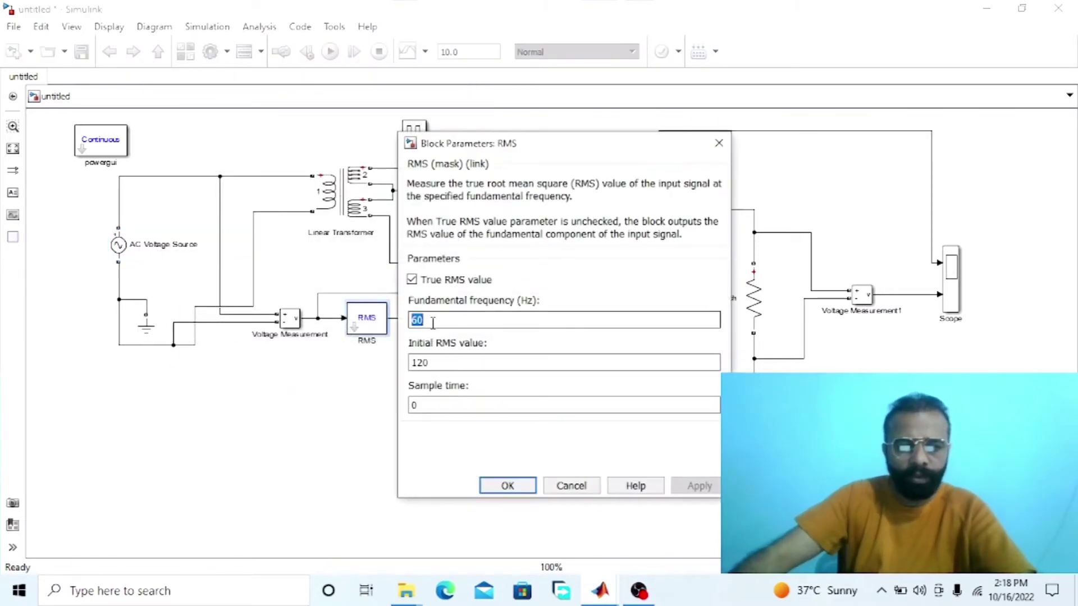
text(50)
key(Return)
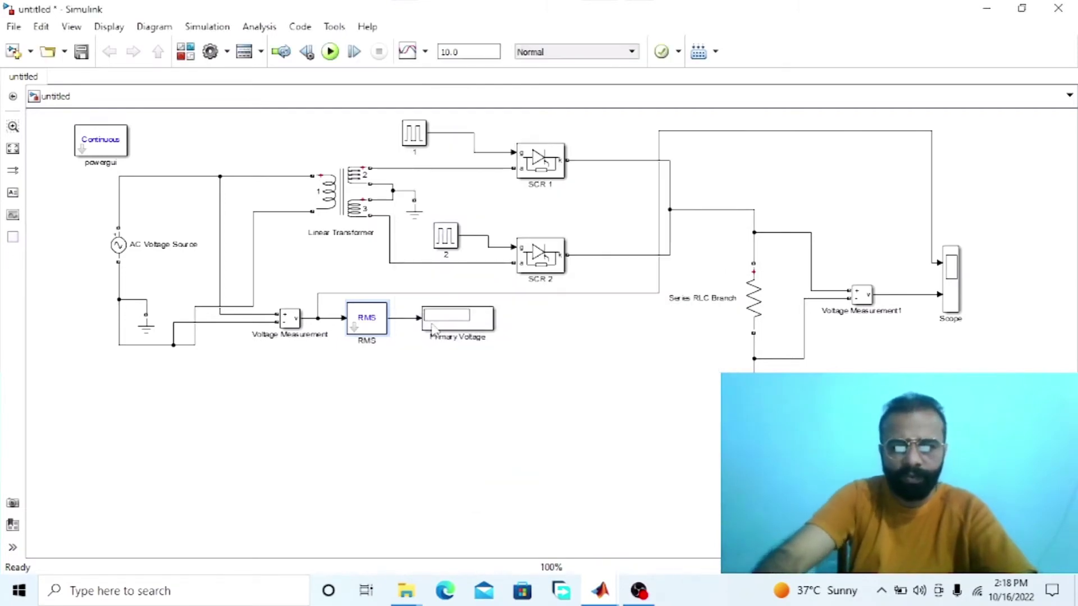
Set the Series RLC Branch load's resistance to 1 ohm
double_click(753, 301)
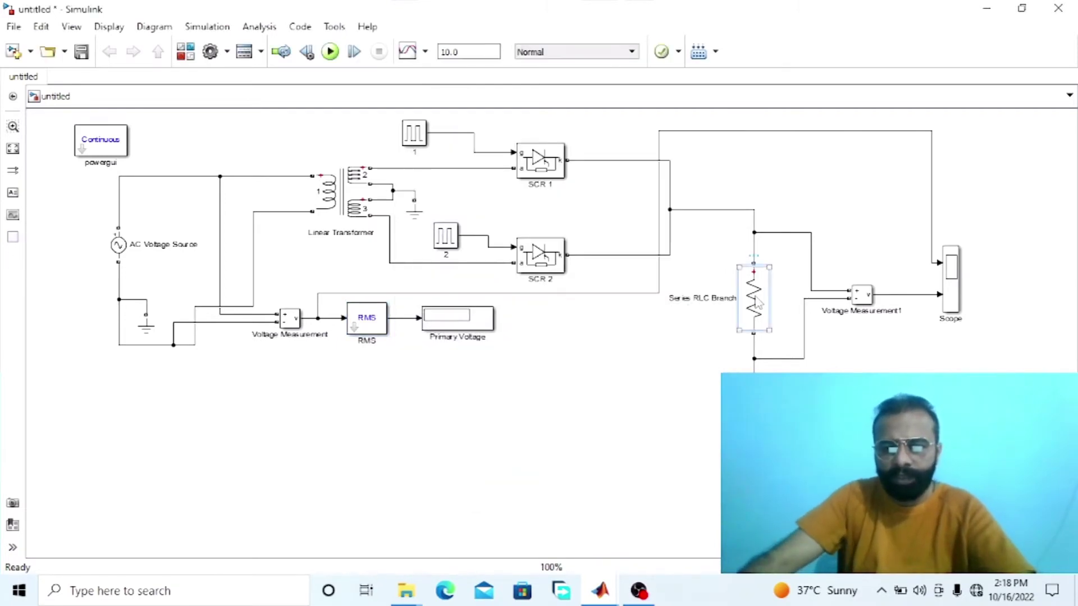
double_click(531, 335)
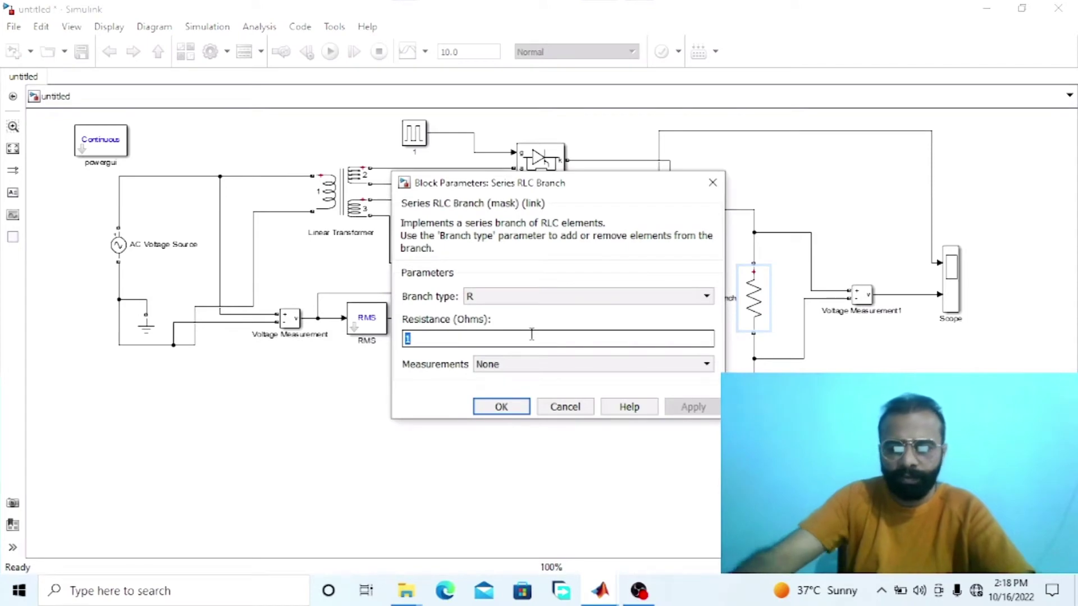
text(1)
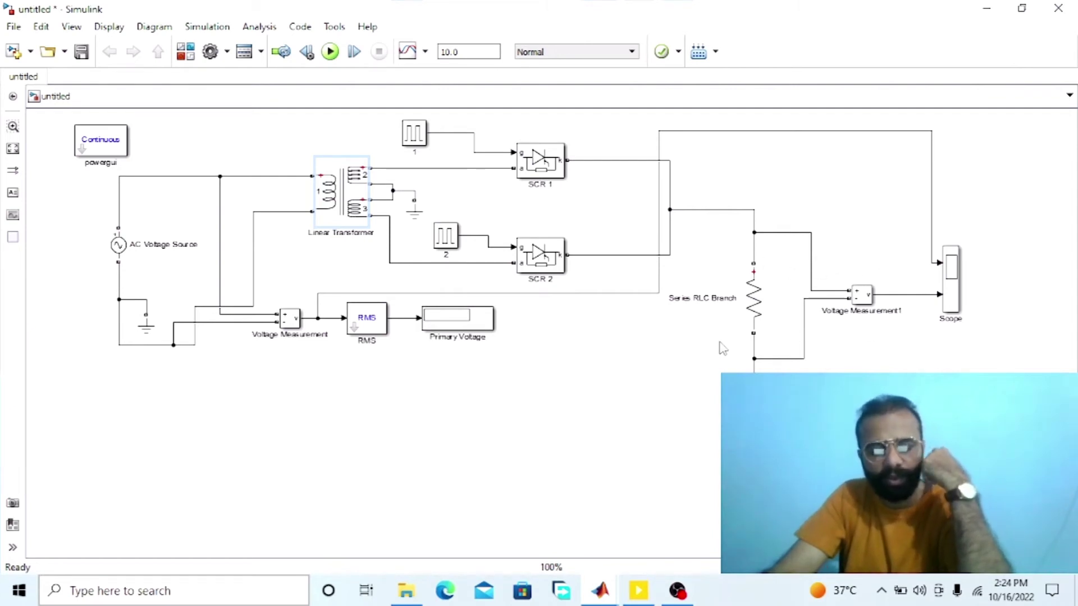
Configure pulse generator 1 with a period of 0.02 s, a pulse width of 1% and a phase delay of [45/360]*0.02
click(417, 136)
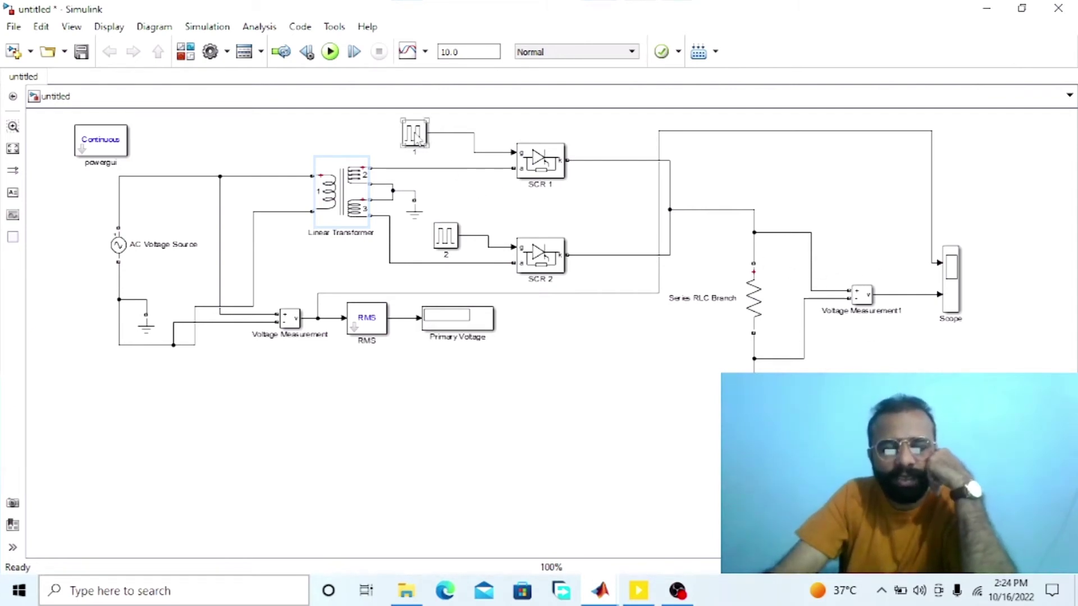
double_click(417, 137)
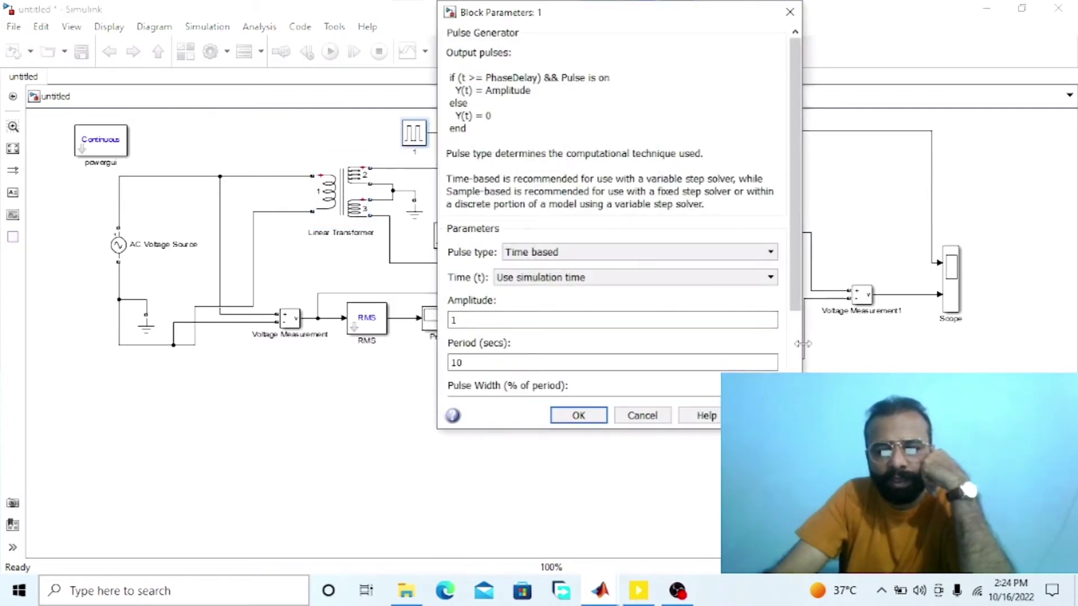
scroll(800, 348, down, 3)
double_click(511, 258)
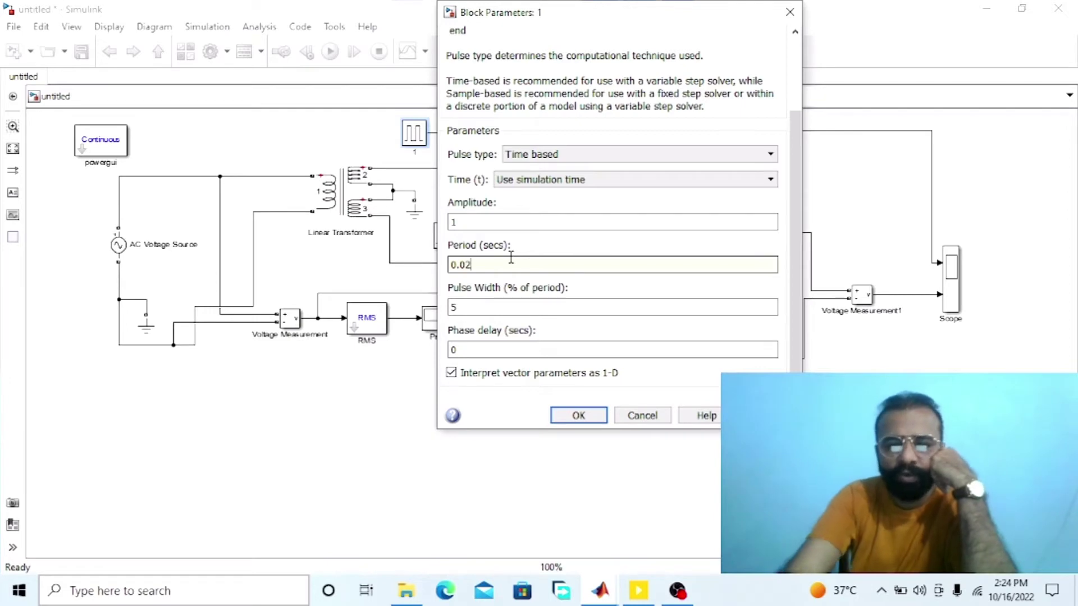
double_click(473, 312)
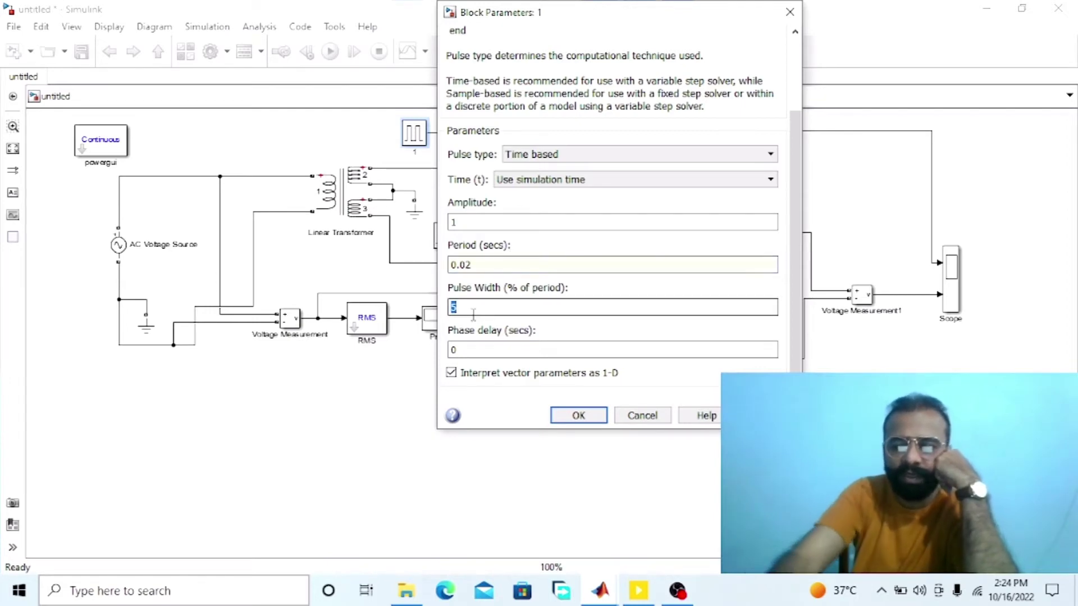
double_click(508, 352)
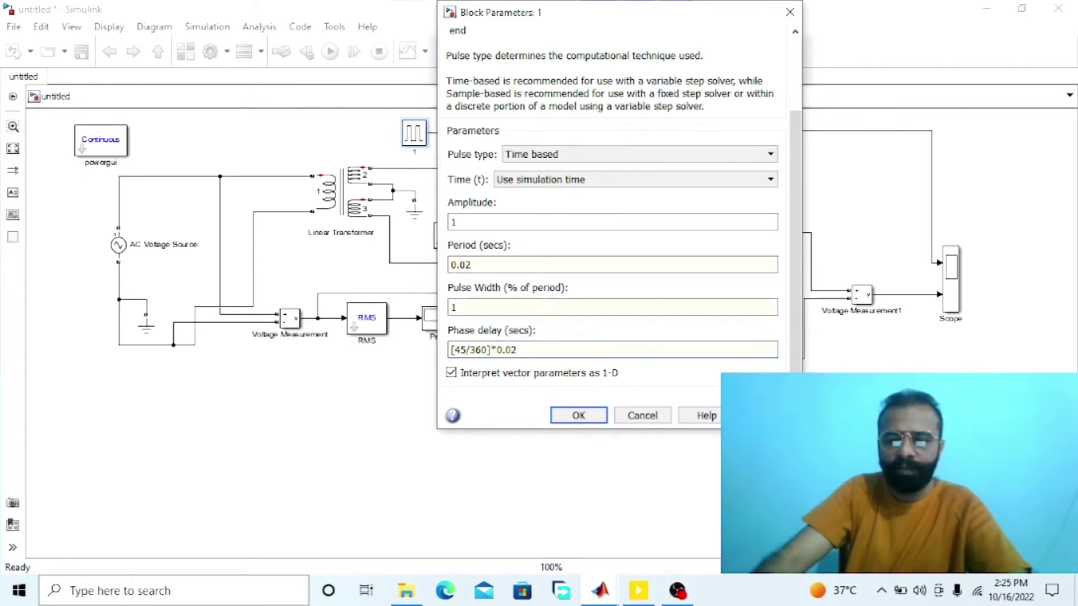
click(582, 418)
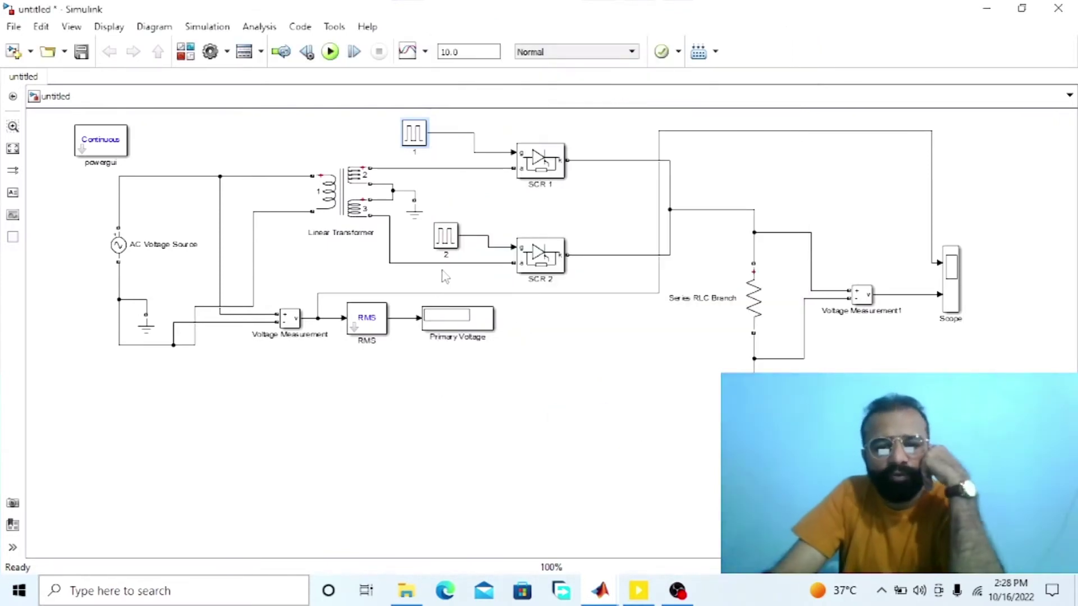
click(546, 264)
click(631, 324)
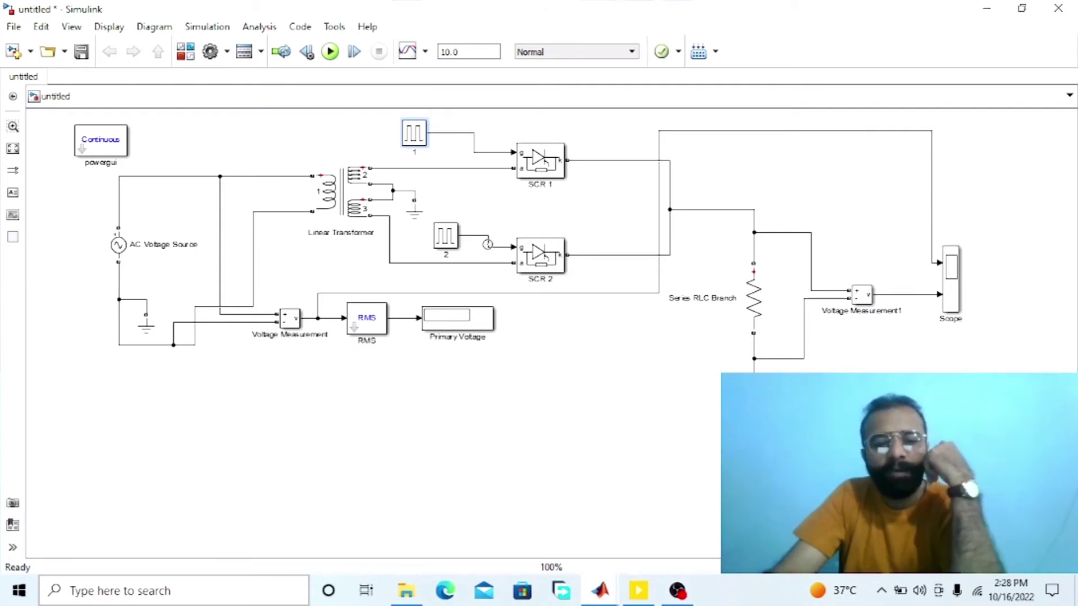
click(548, 264)
click(431, 258)
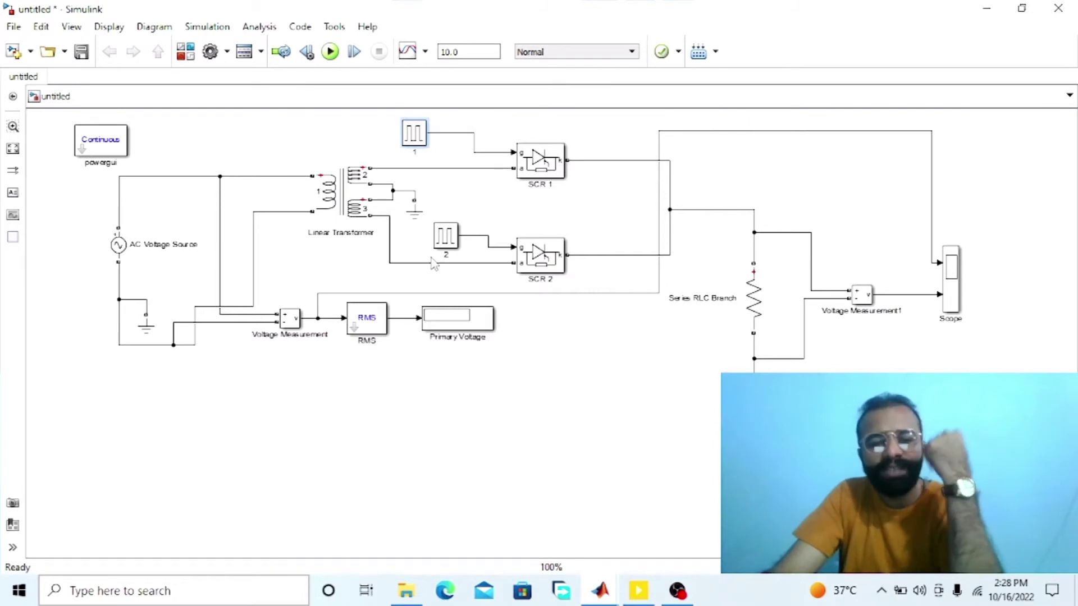
click(444, 239)
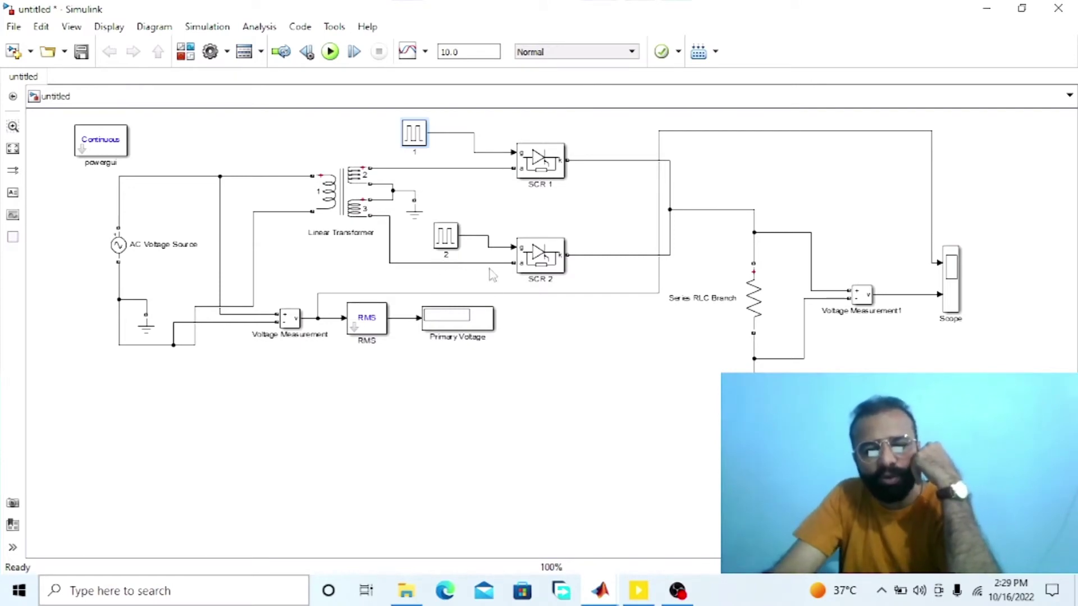
click(535, 273)
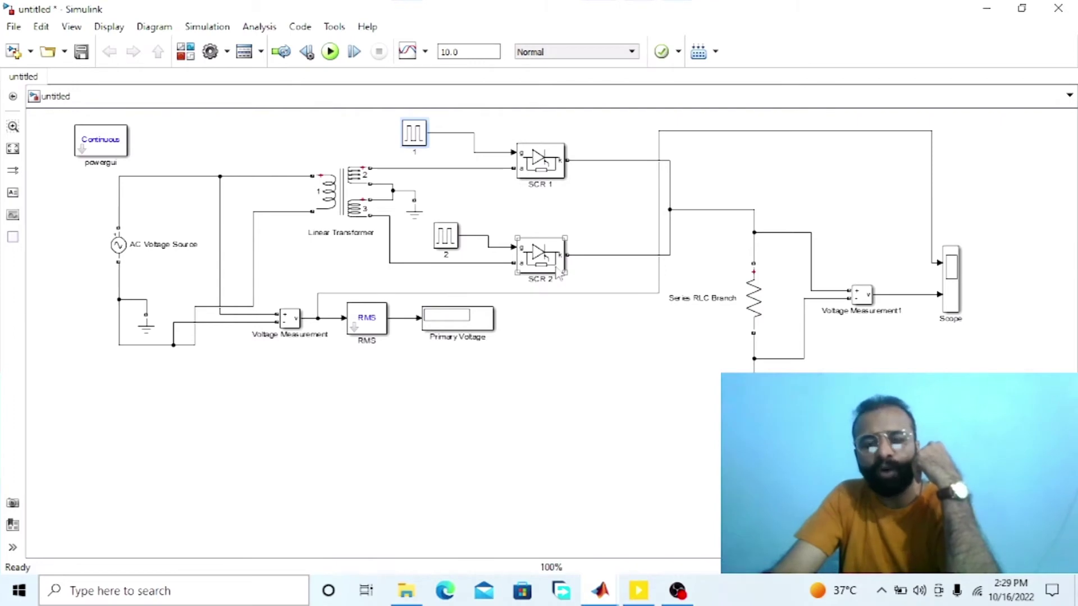
click(497, 255)
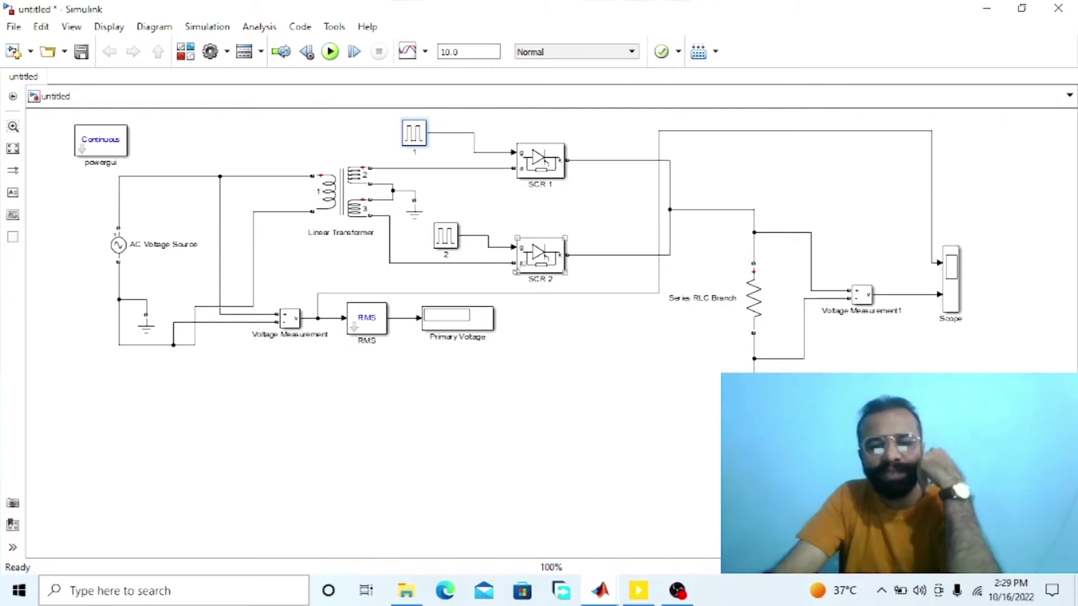
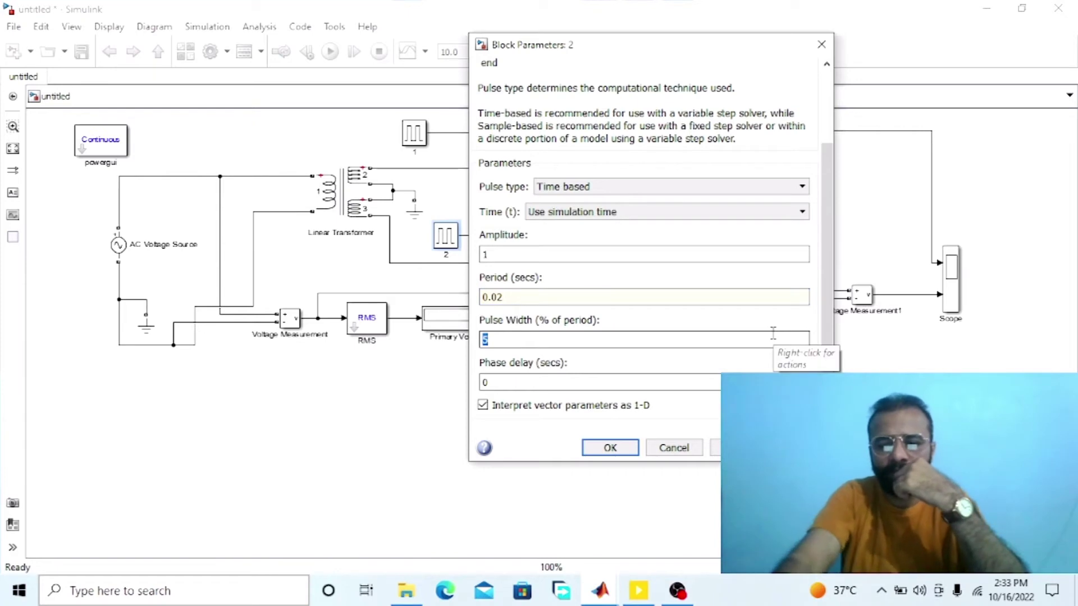
Set pulse generator 2's pulse width to 1% and its phase delay to 225/360 of the 0.02 s period
text(1)
key(Tab)
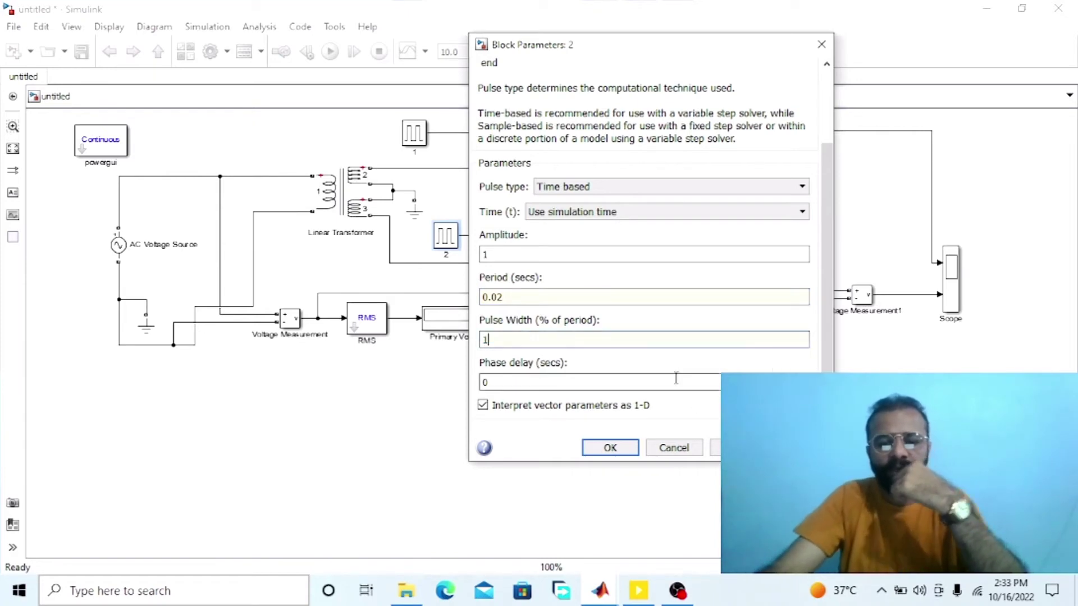
drag(618, 45, 716, 35)
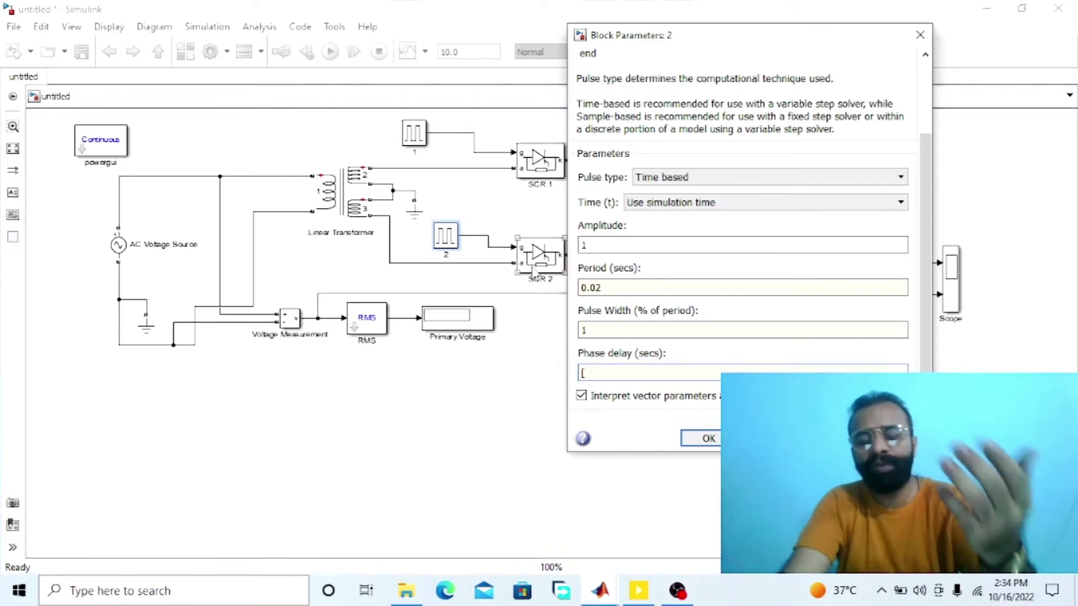
text(22)
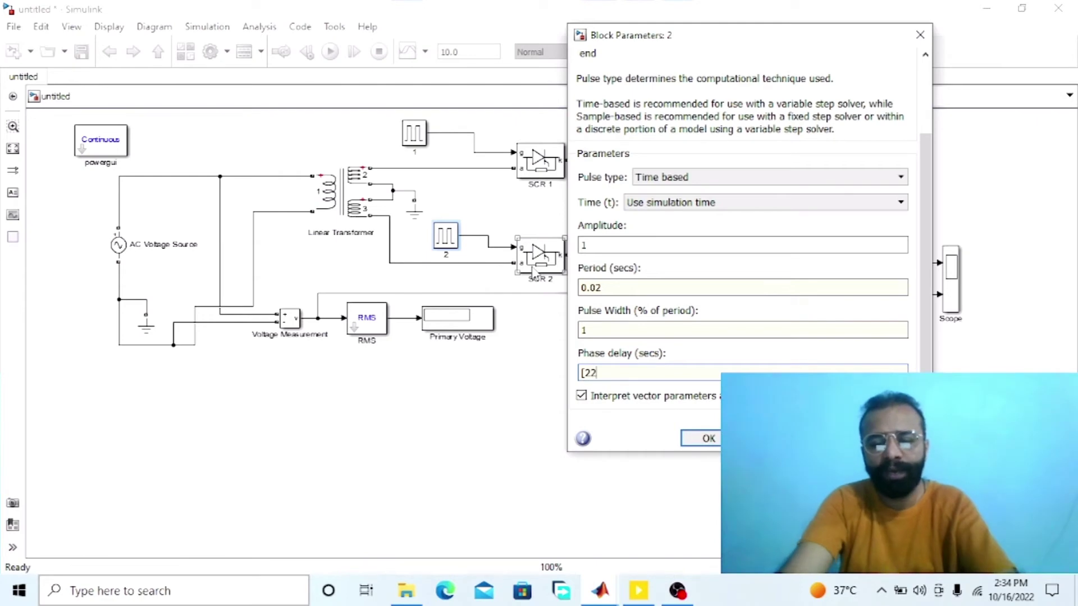
text(5/36)
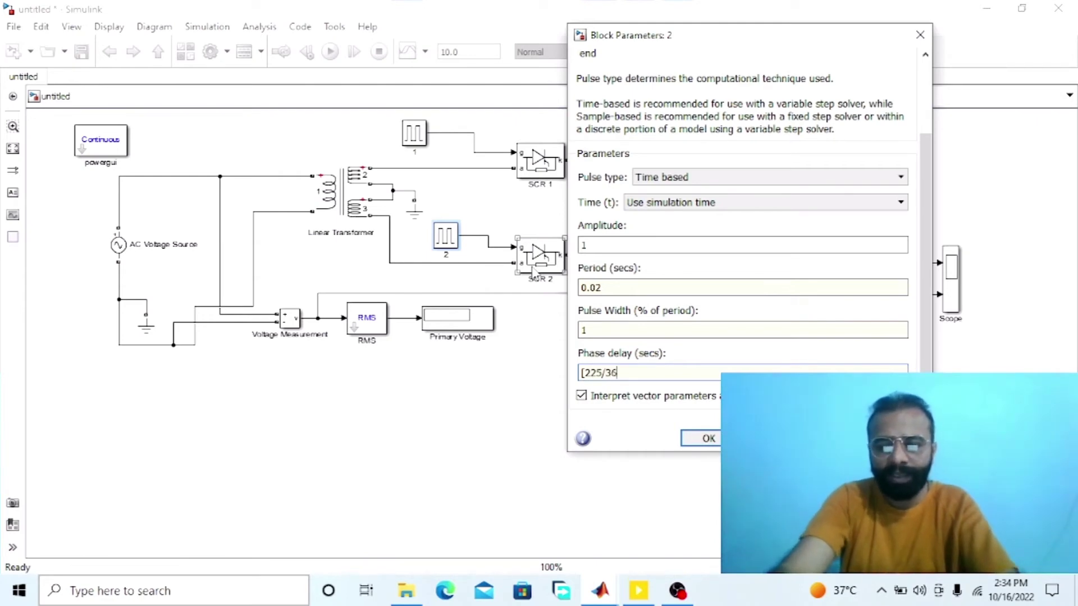
text(0]*)
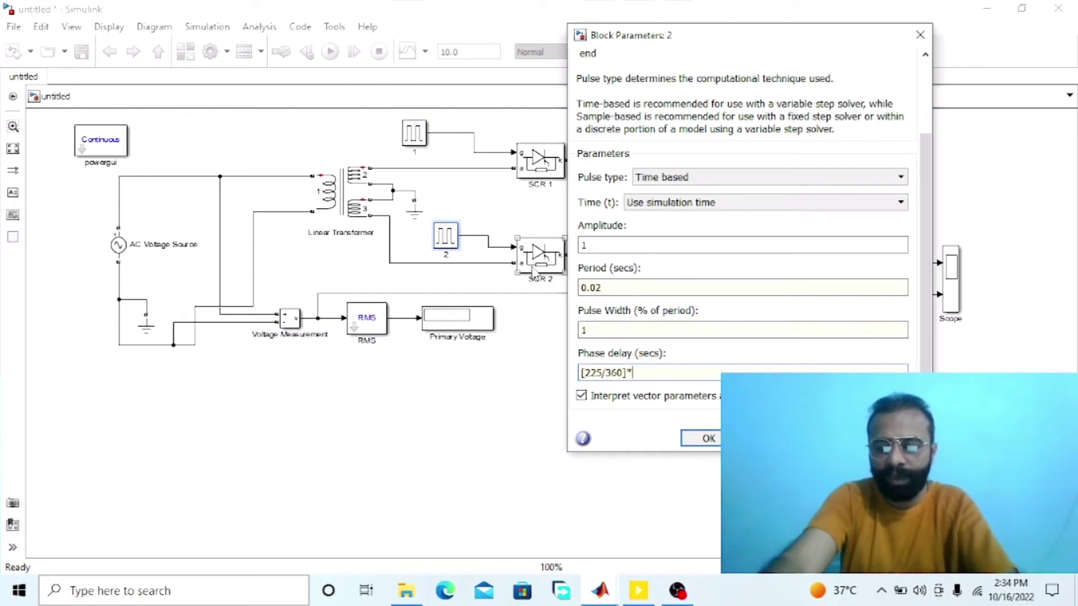
text(0.0)
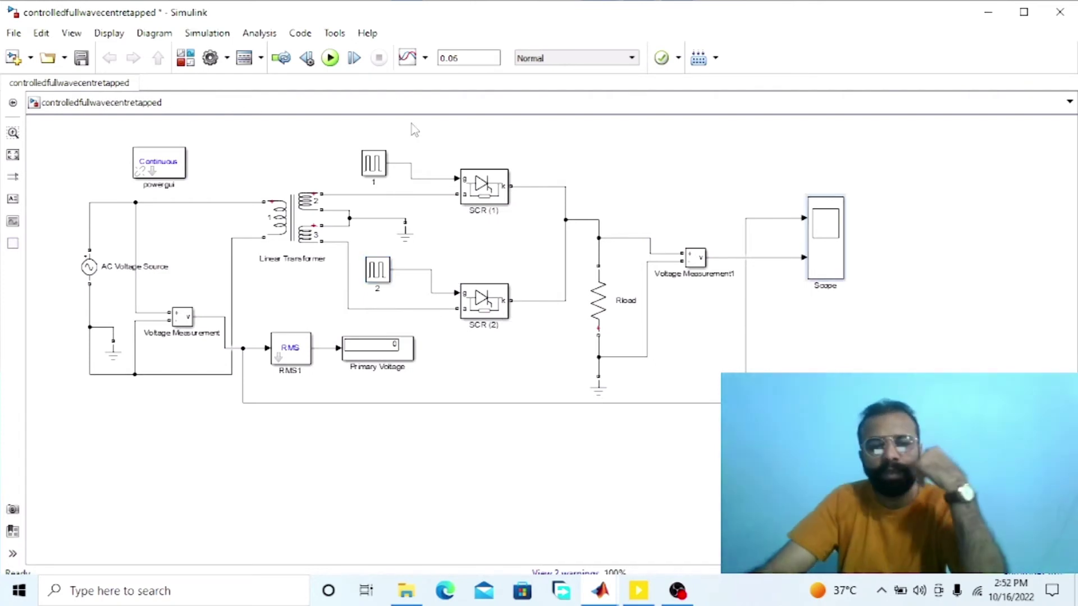
Run the simulation of the controlledfullwavecentretapped model
click(330, 58)
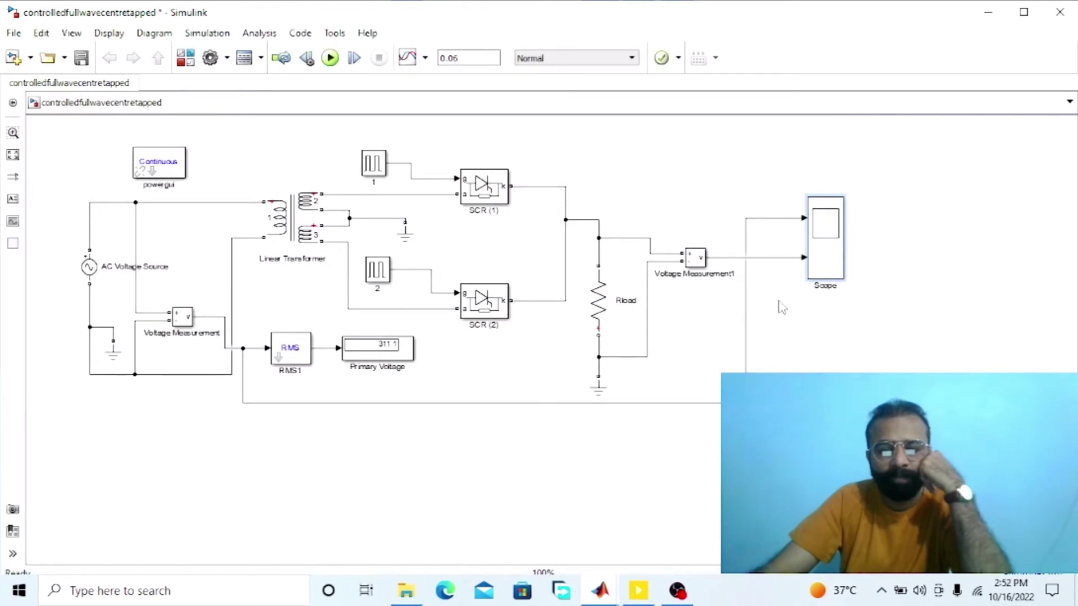
Open the Scope and examine the source and load voltage waveforms for the 45-degree firing angle
double_click(816, 250)
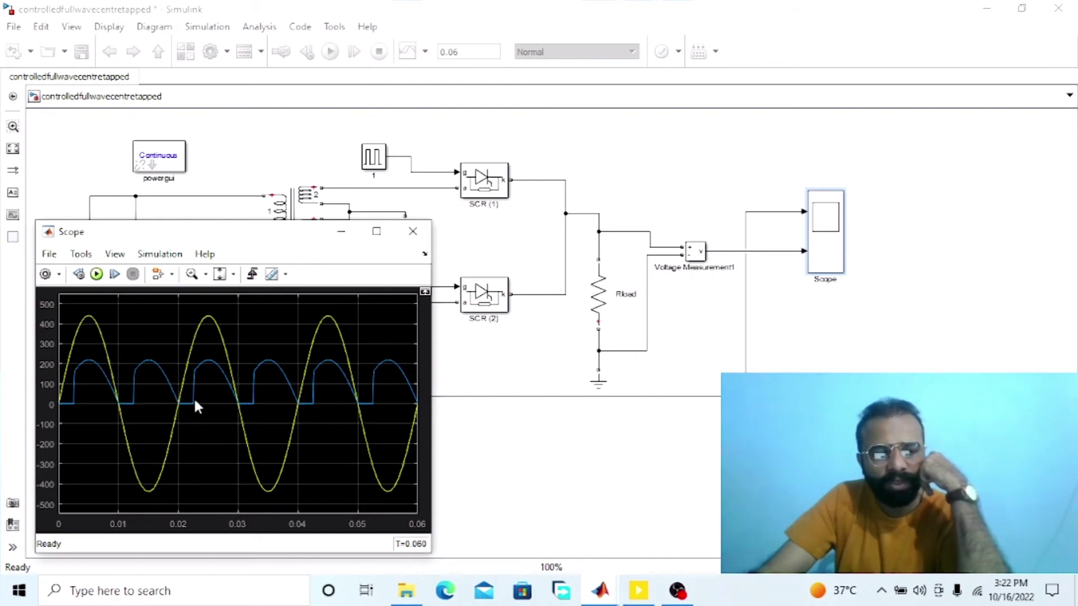
click(502, 290)
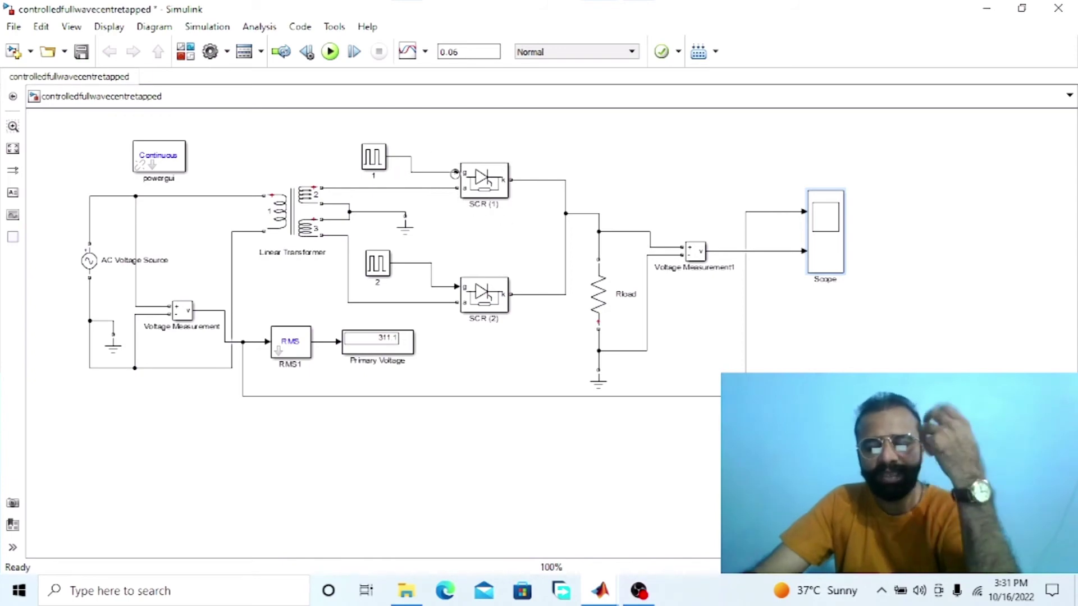
click(380, 163)
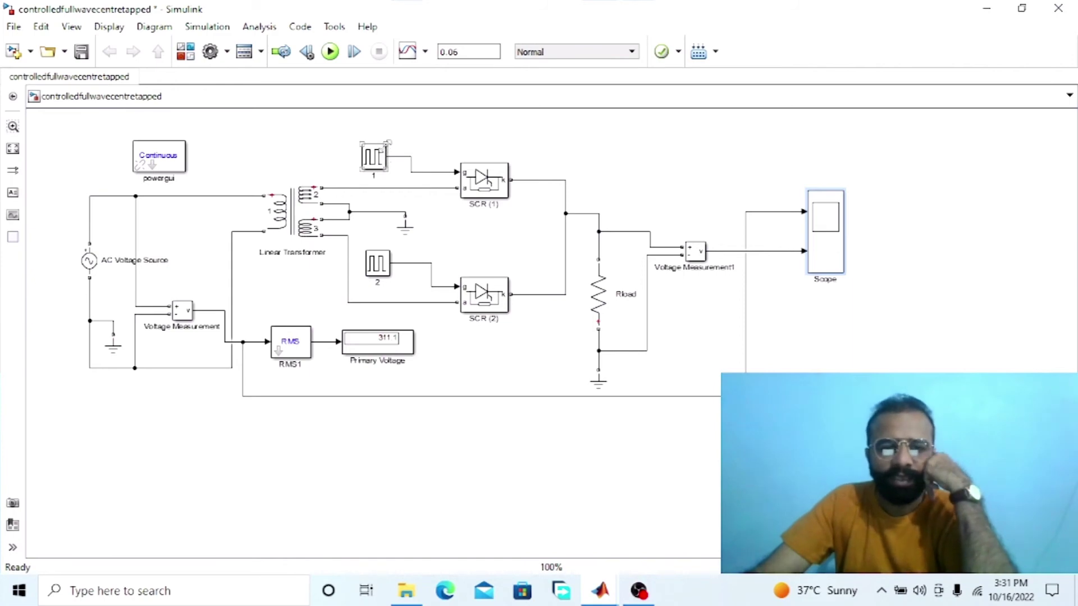
click(425, 239)
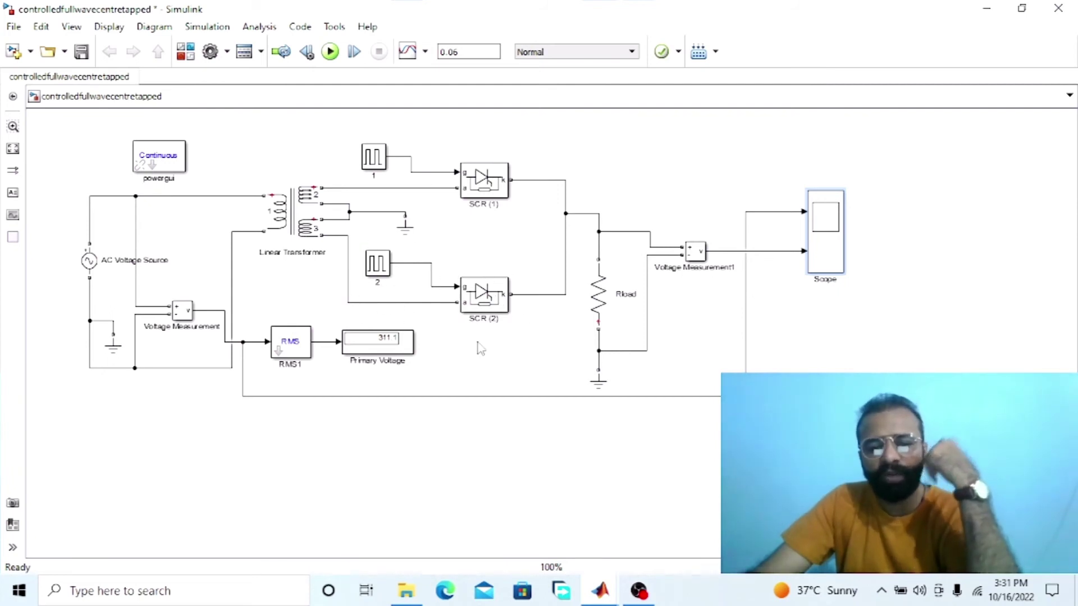
click(471, 303)
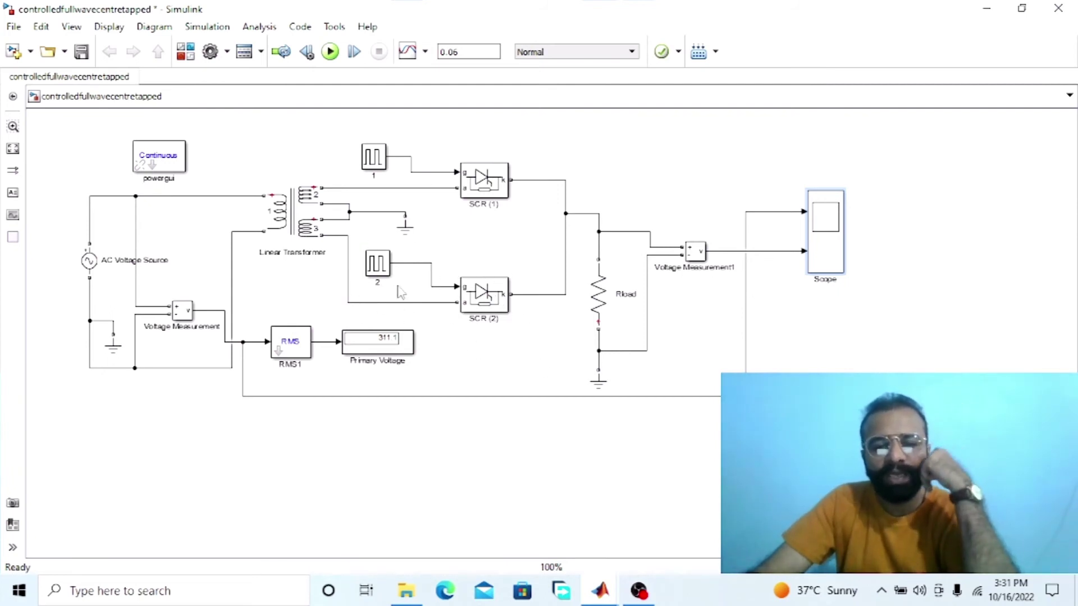
click(524, 286)
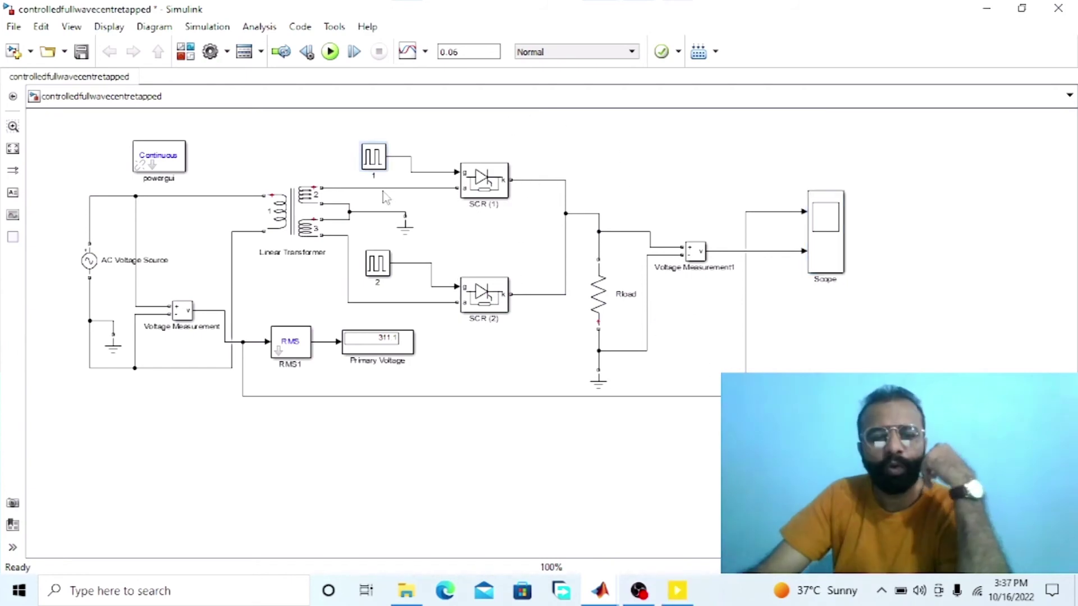
Set pulse generator 1's phase delay to [90/360]*0.02 seconds
double_click(374, 158)
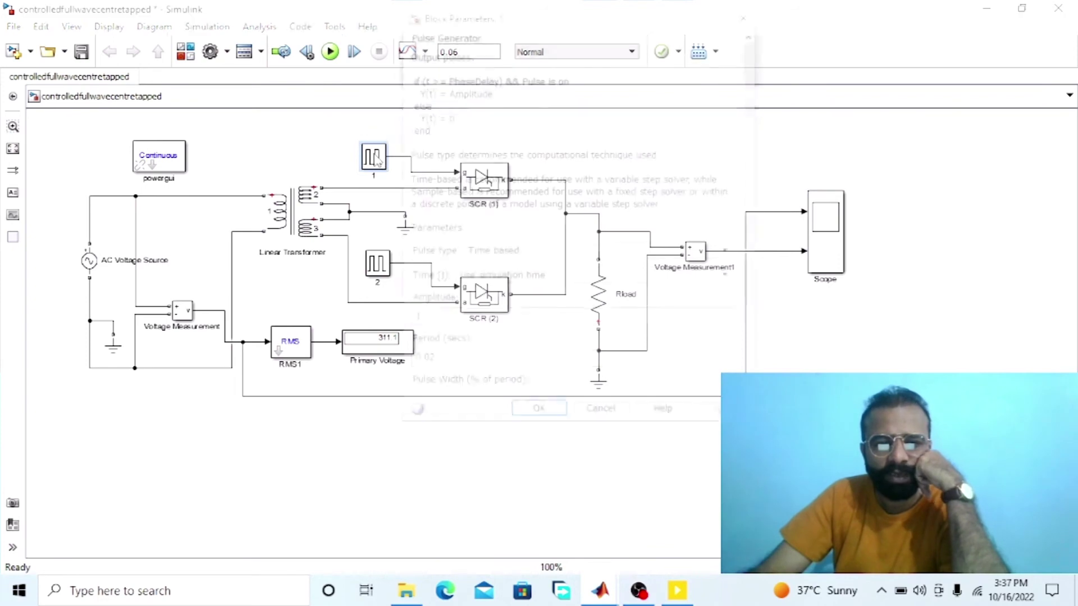
scroll(758, 354, down, 3)
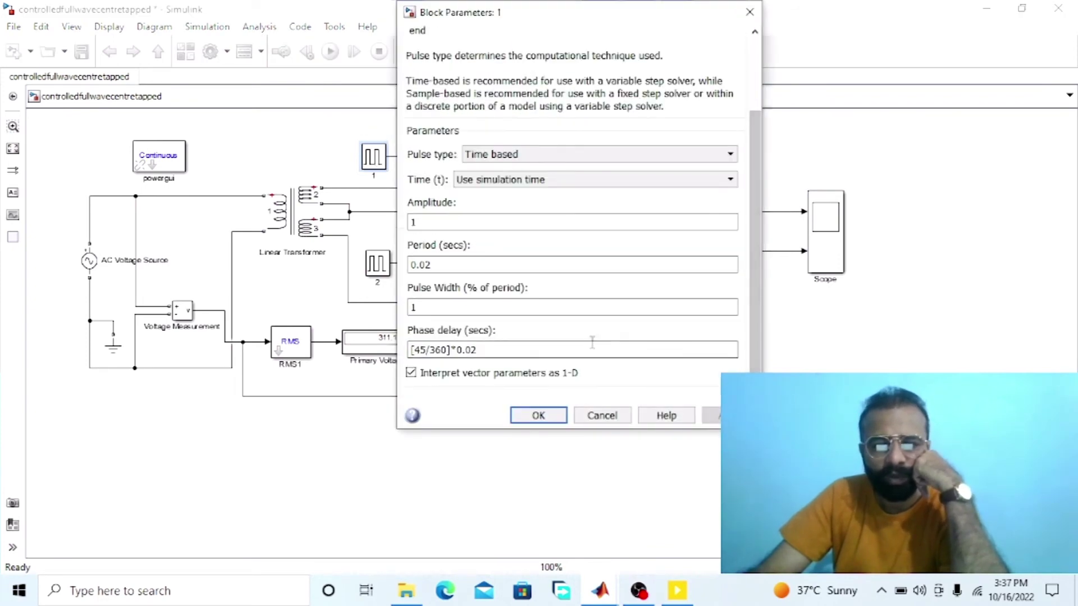
click(423, 350)
triple_click(423, 350)
click(428, 350)
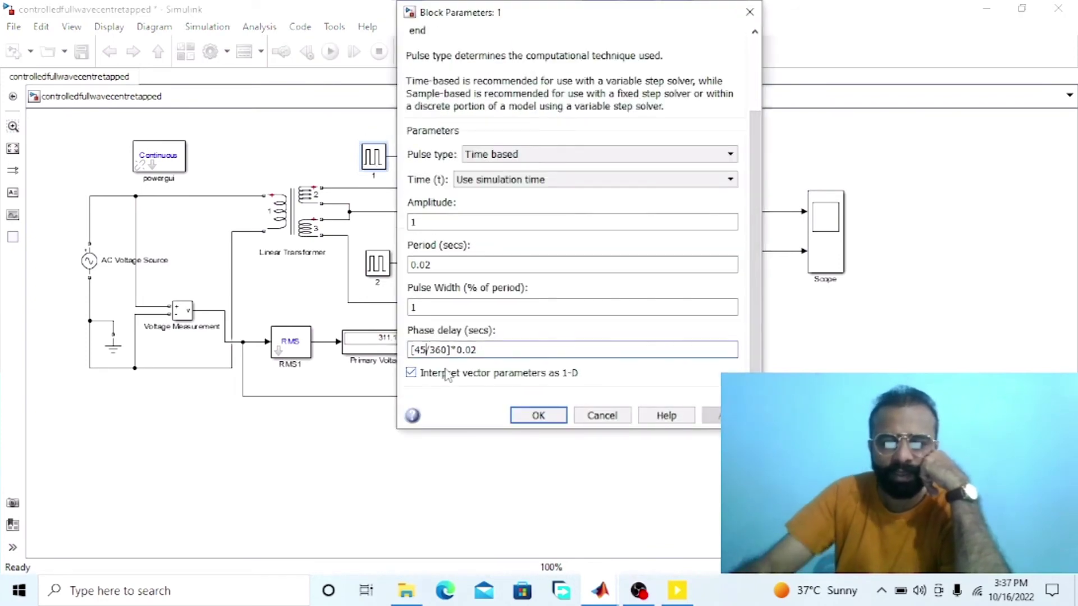
key(BackSpace)
key(BackSpace)
text(90)
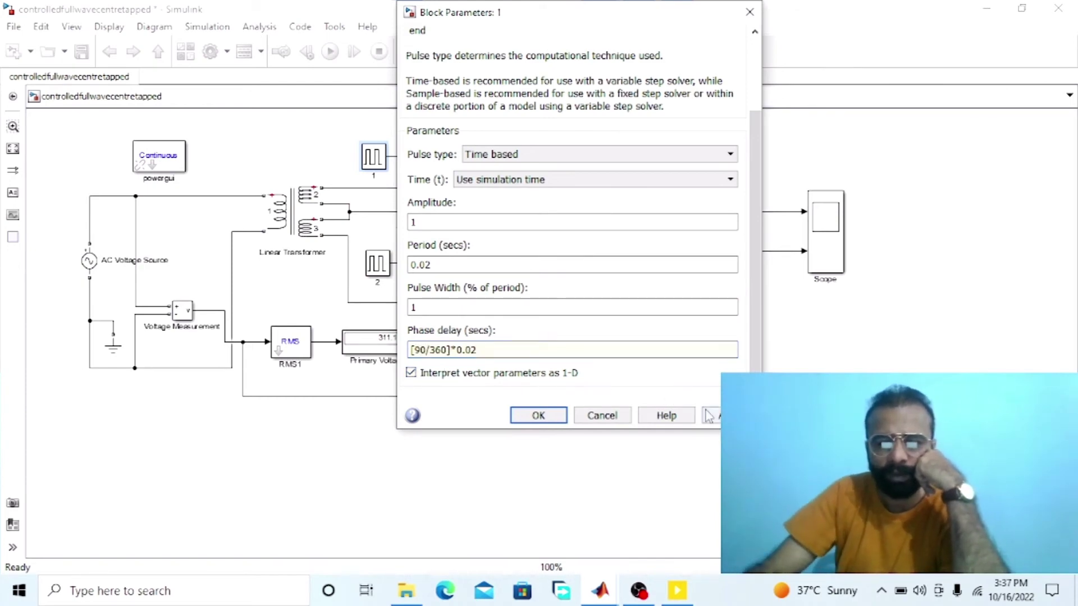
click(538, 415)
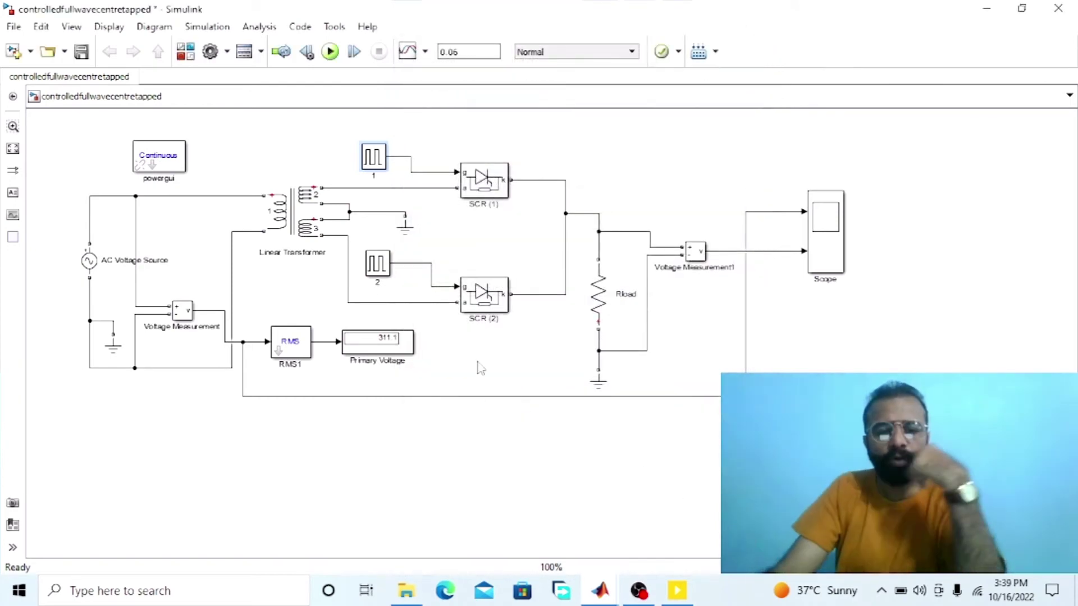
Set pulse generator 2's phase delay to [270/360]*0.02 seconds
double_click(377, 264)
scroll(508, 412, down, 3)
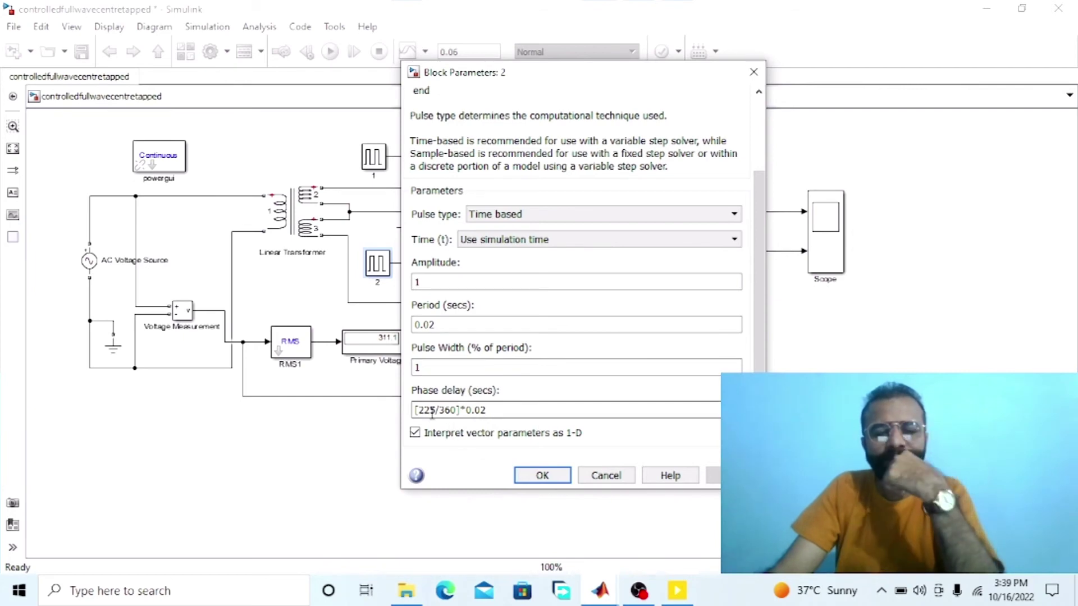
triple_click(449, 410)
click(436, 409)
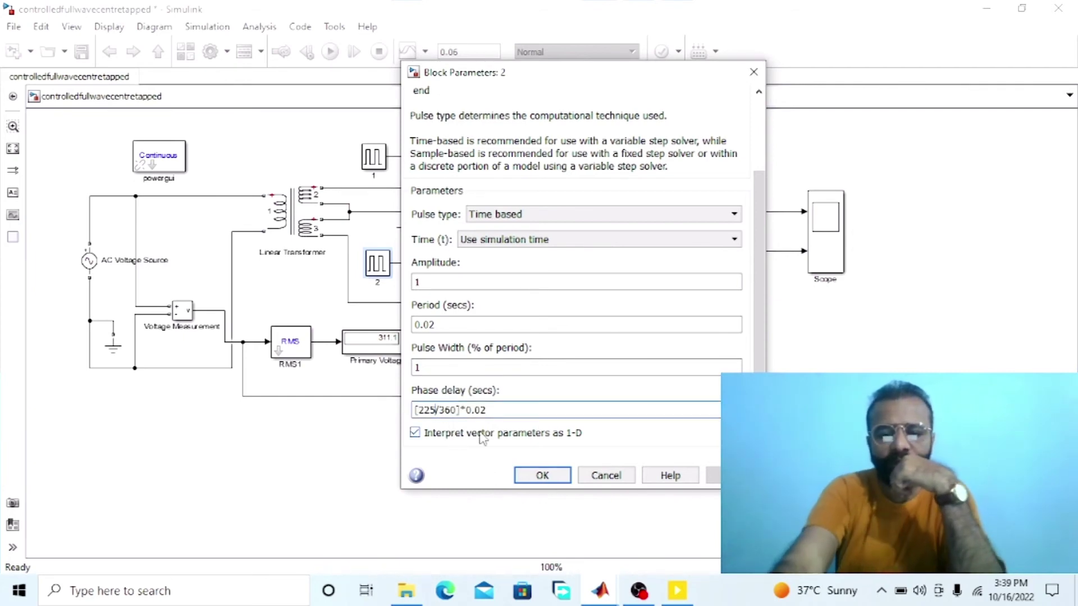
key(BackSpace)
key(BackSpace)
text(7)
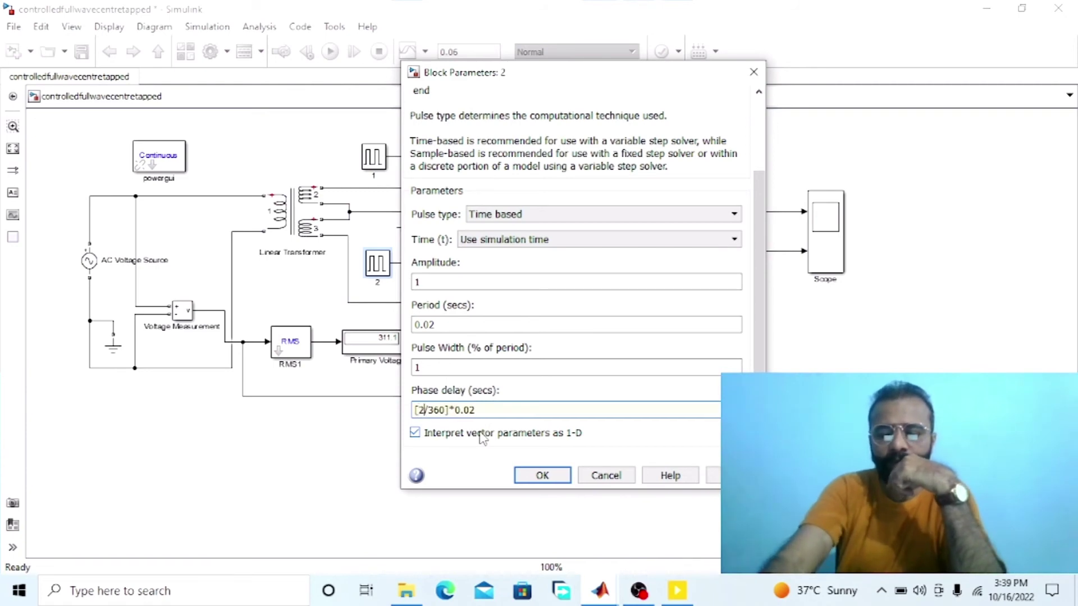
text(0)
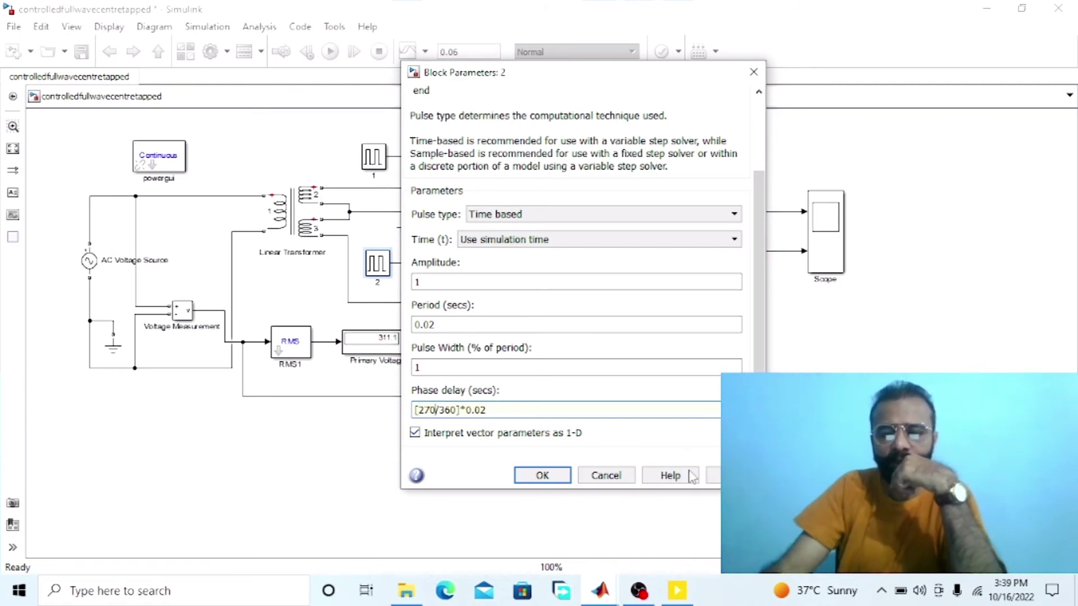
click(538, 475)
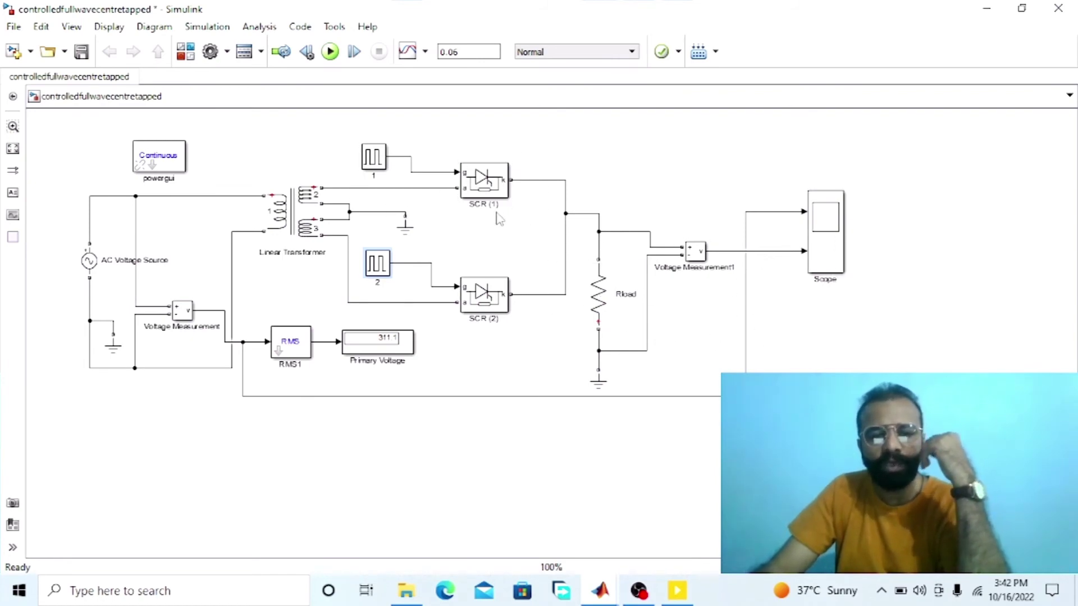
click(505, 195)
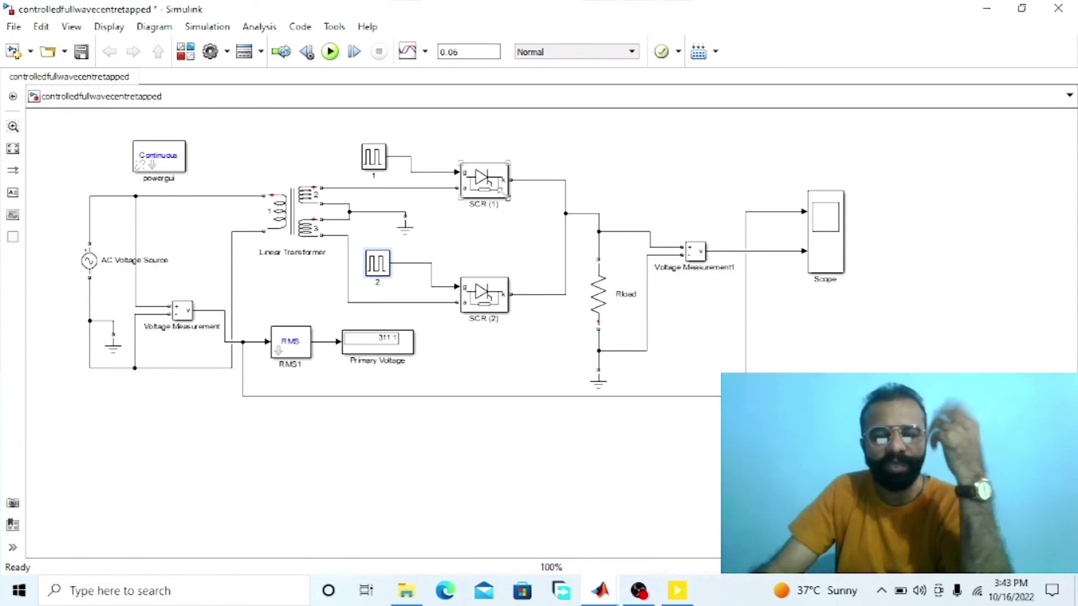
click(580, 237)
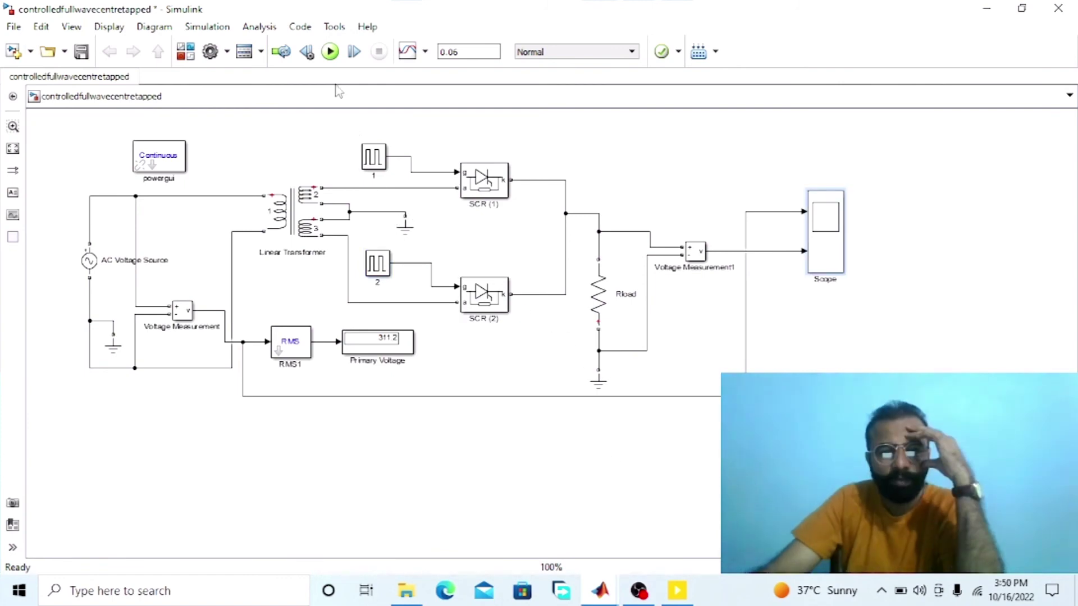
Rerun the simulation with the new firing angles and display the source and load voltage waveforms on the Scope
click(330, 51)
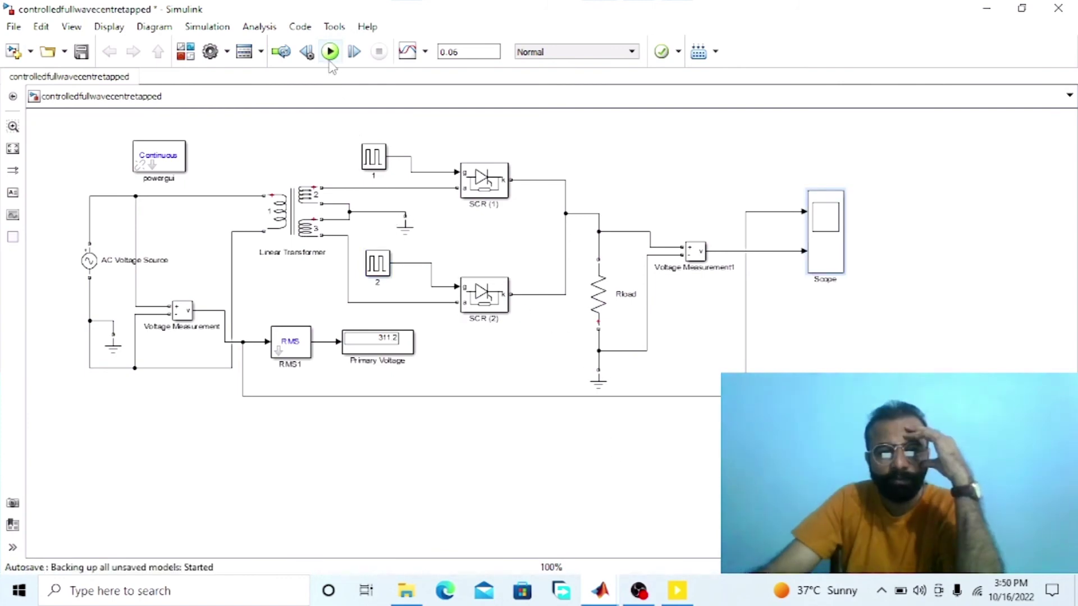
double_click(836, 252)
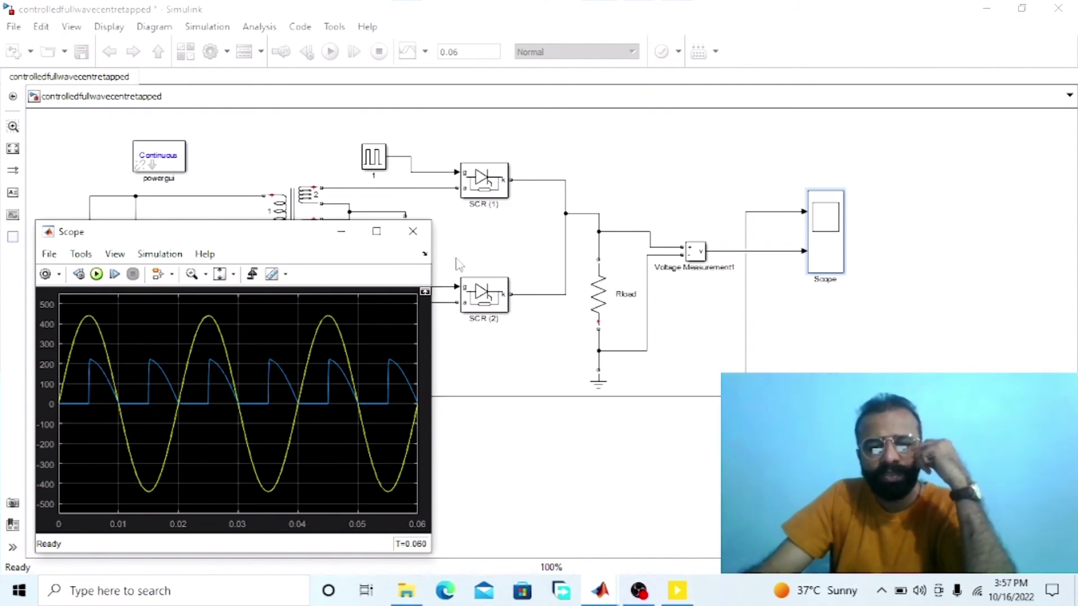
click(472, 303)
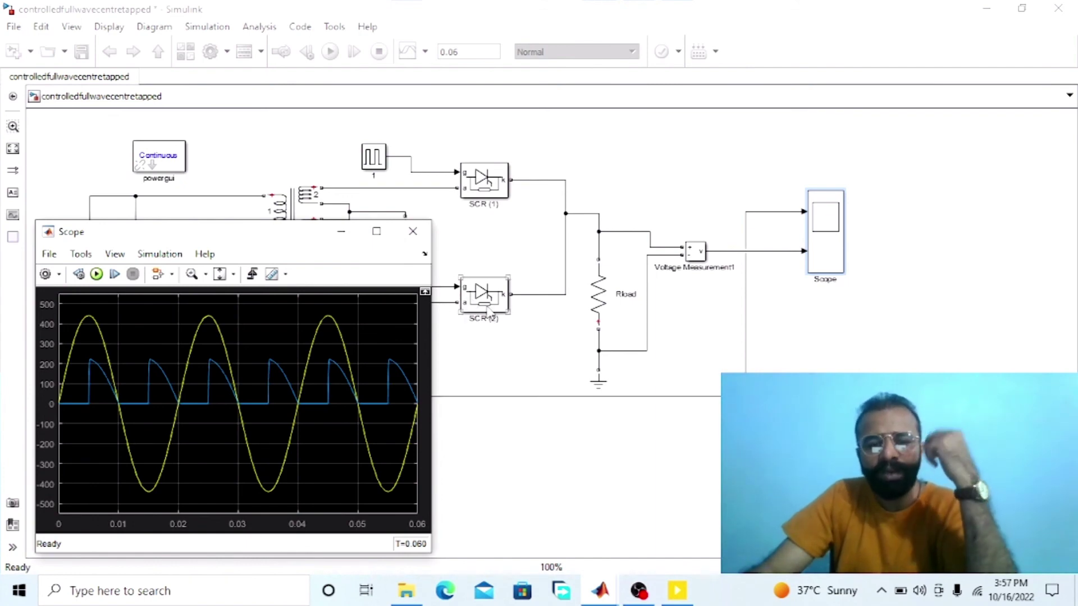
click(232, 398)
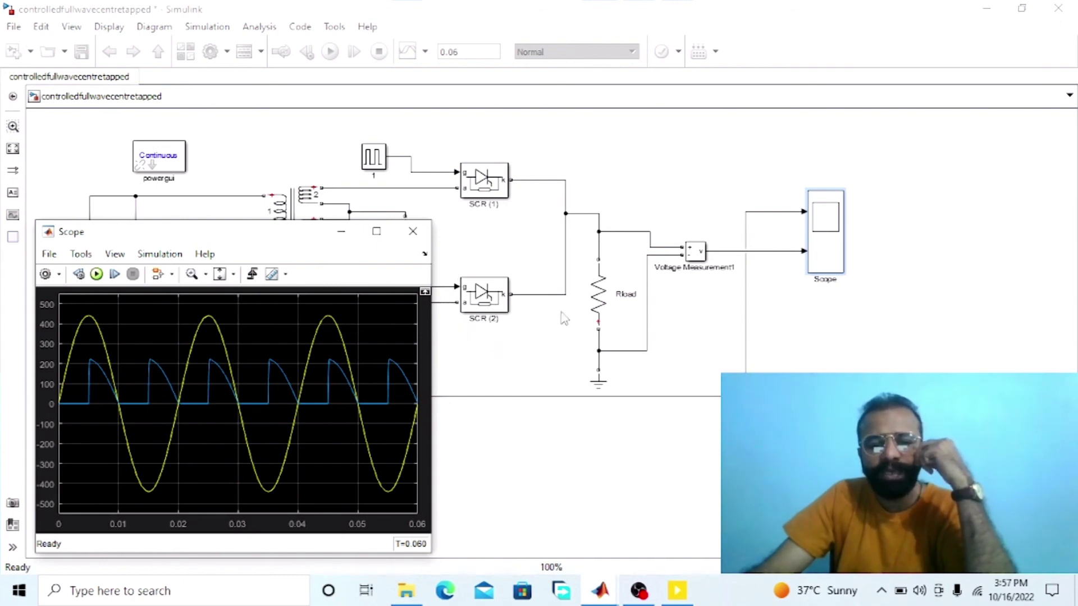
click(476, 309)
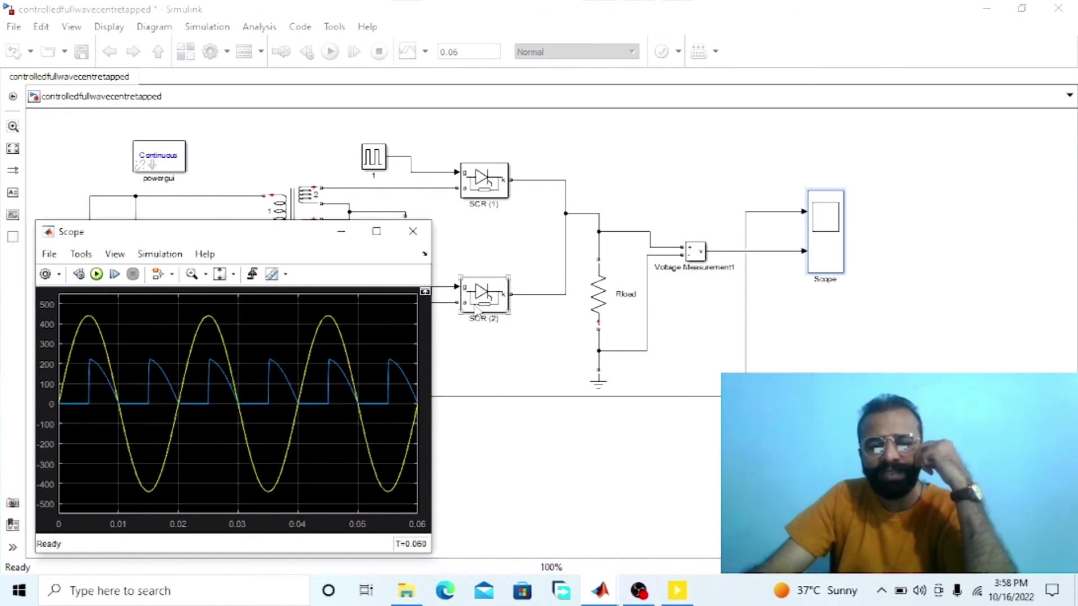